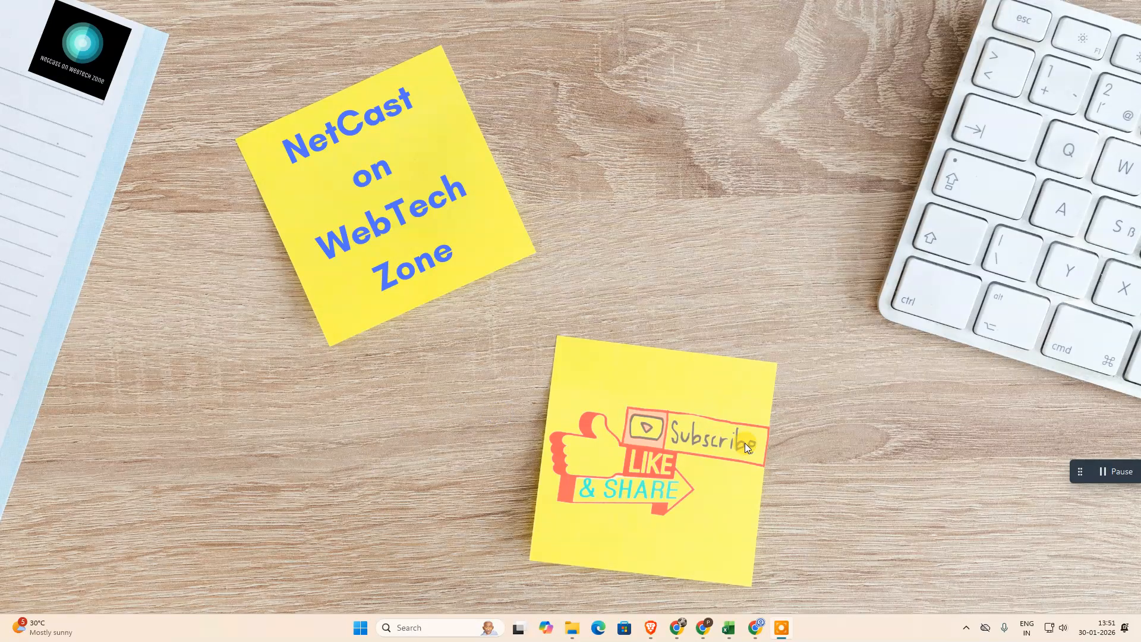
# Step: Switch to Canva in the Chrome browser and create a new blank presentation design
pyautogui.click(755, 627)
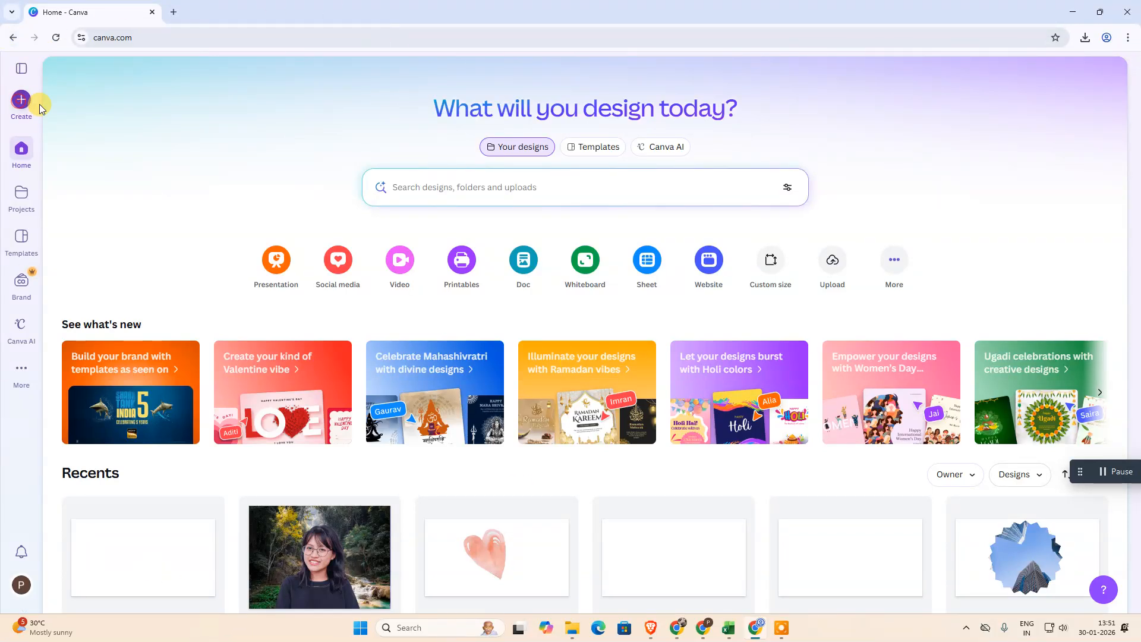
pyautogui.click(21, 102)
pyautogui.click(372, 227)
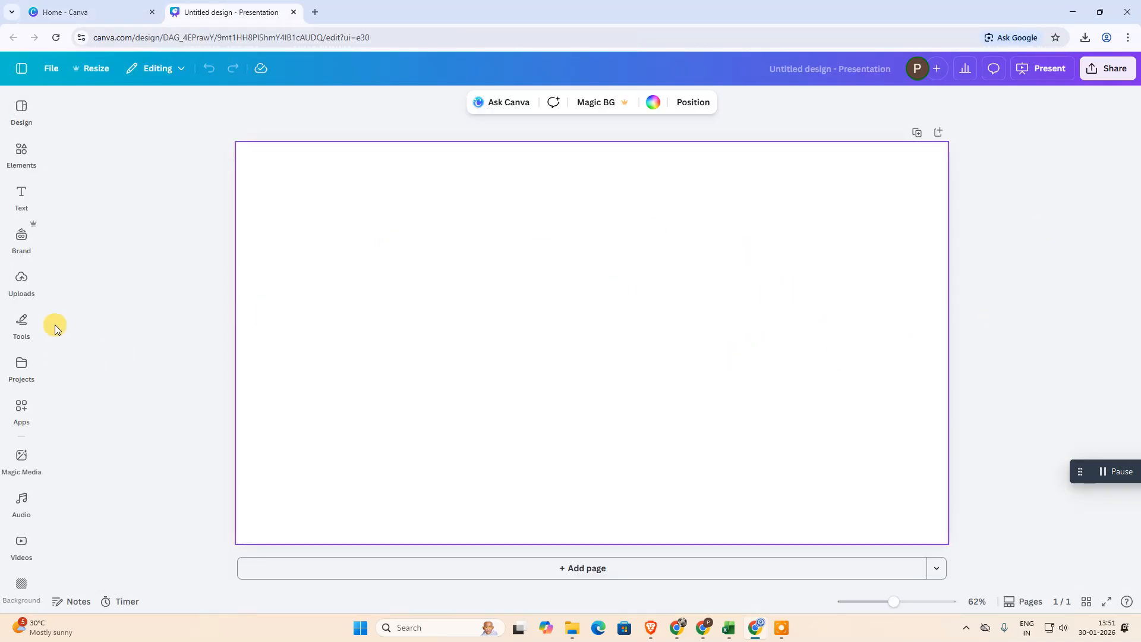
# Step: Place the recently used photo of the woman holding a camera outdoors on the blank page
pyautogui.click(23, 288)
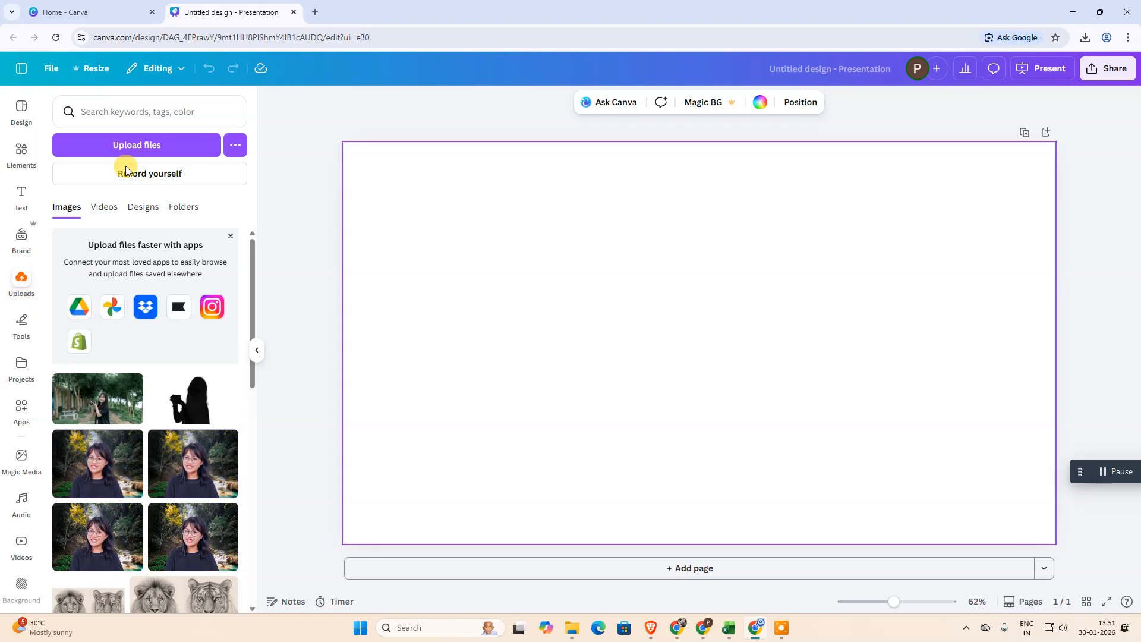
pyautogui.click(118, 148)
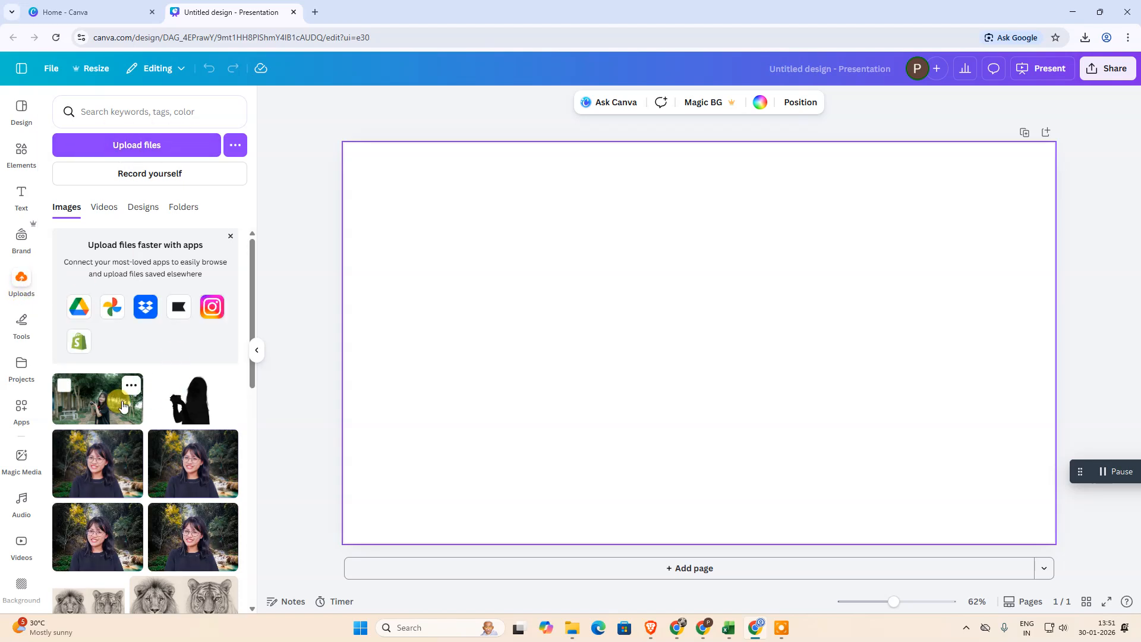
pyautogui.click(21, 152)
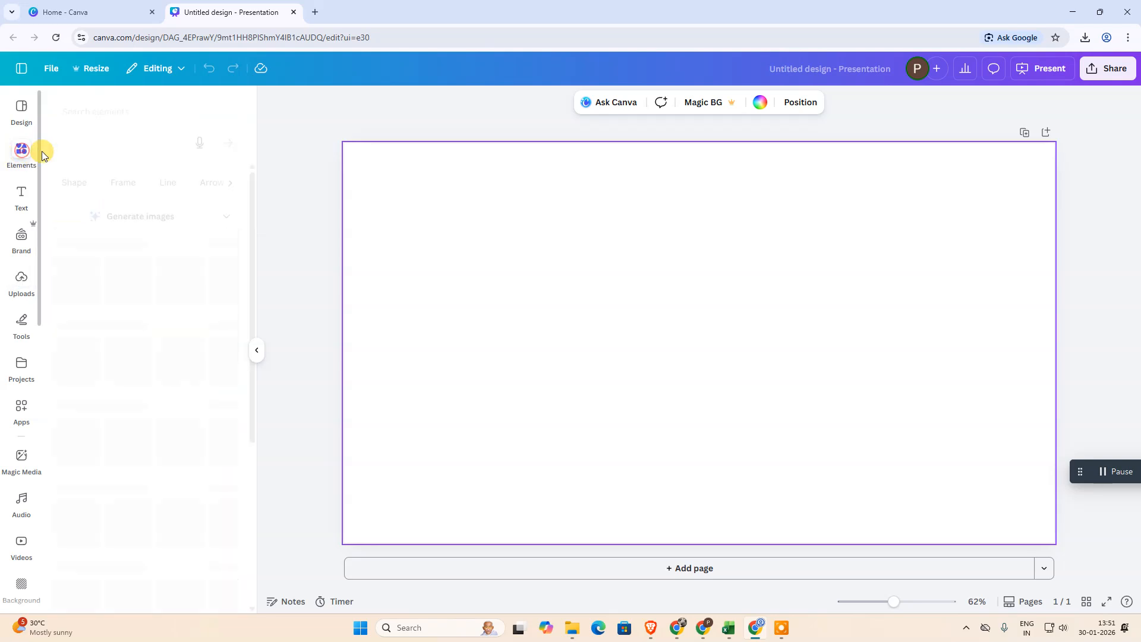
pyautogui.click(89, 282)
pyautogui.moveTo(718, 366); pyautogui.dragTo(652, 340)
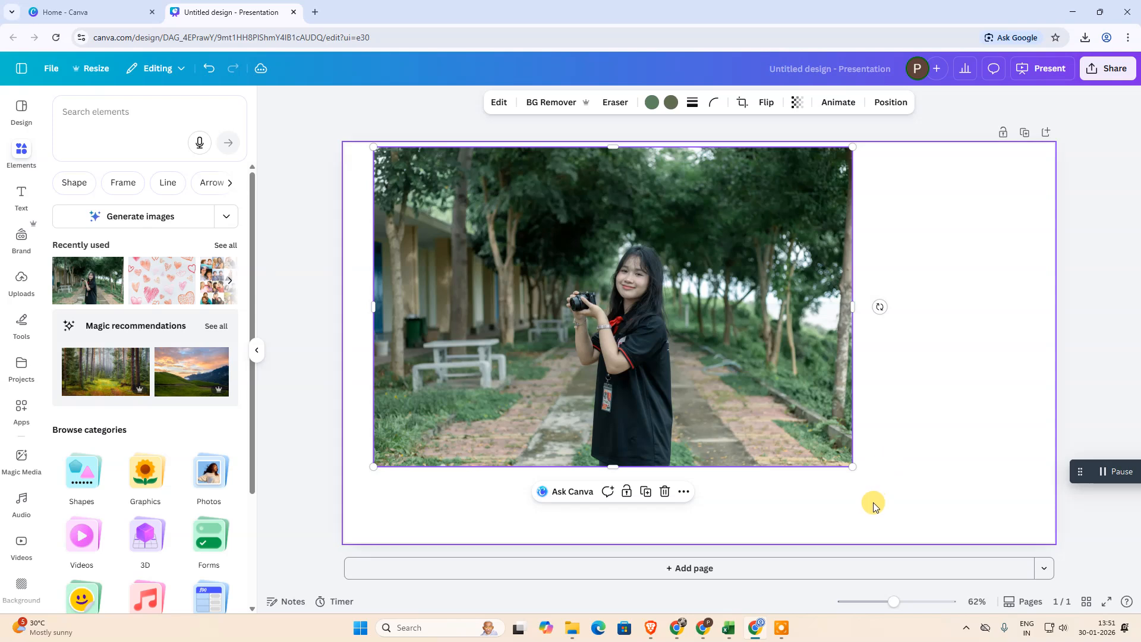
# Step: Enlarge the photo to the full height of the page and center it horizontally
pyautogui.moveTo(856, 468); pyautogui.dragTo(981, 501)
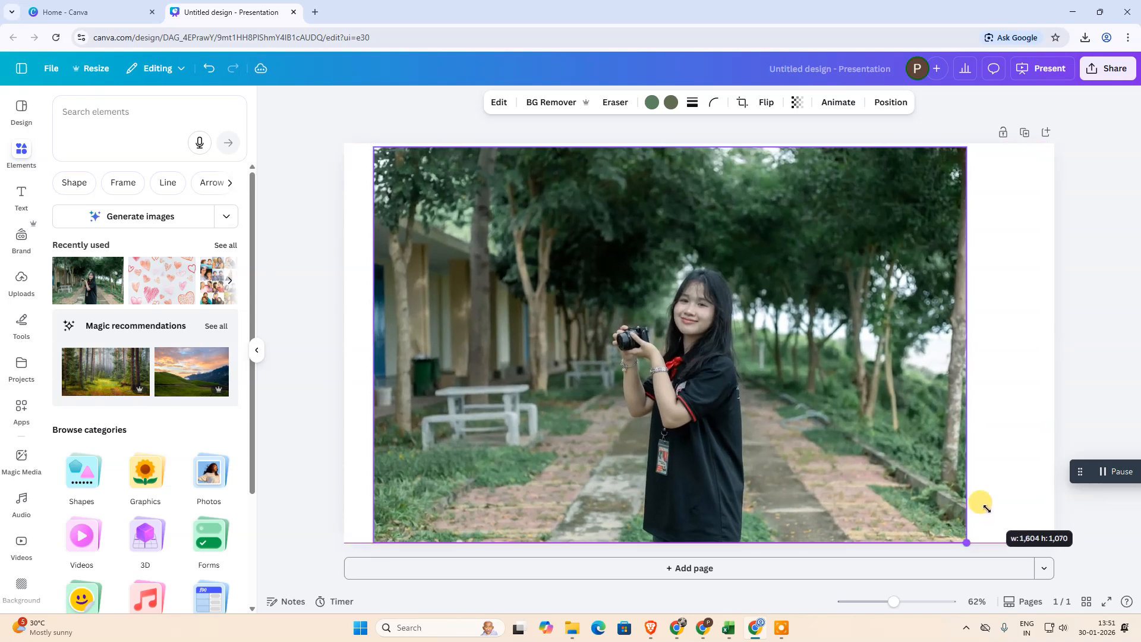
pyautogui.moveTo(744, 438); pyautogui.dragTo(768, 435)
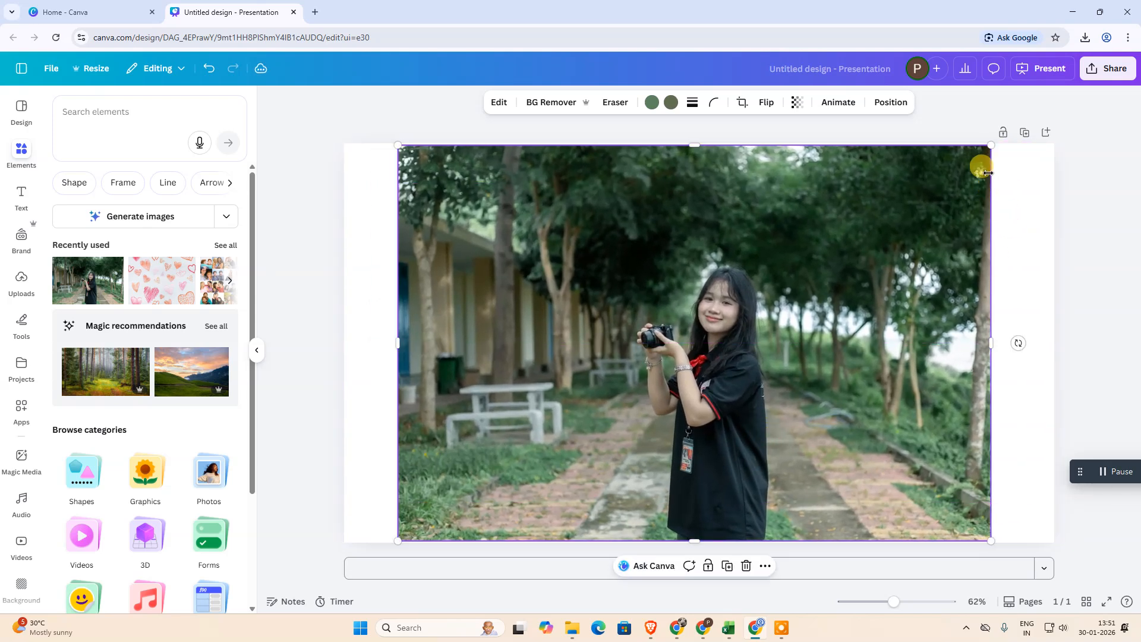
pyautogui.moveTo(988, 145); pyautogui.dragTo(993, 143)
pyautogui.moveTo(760, 298); pyautogui.dragTo(715, 308)
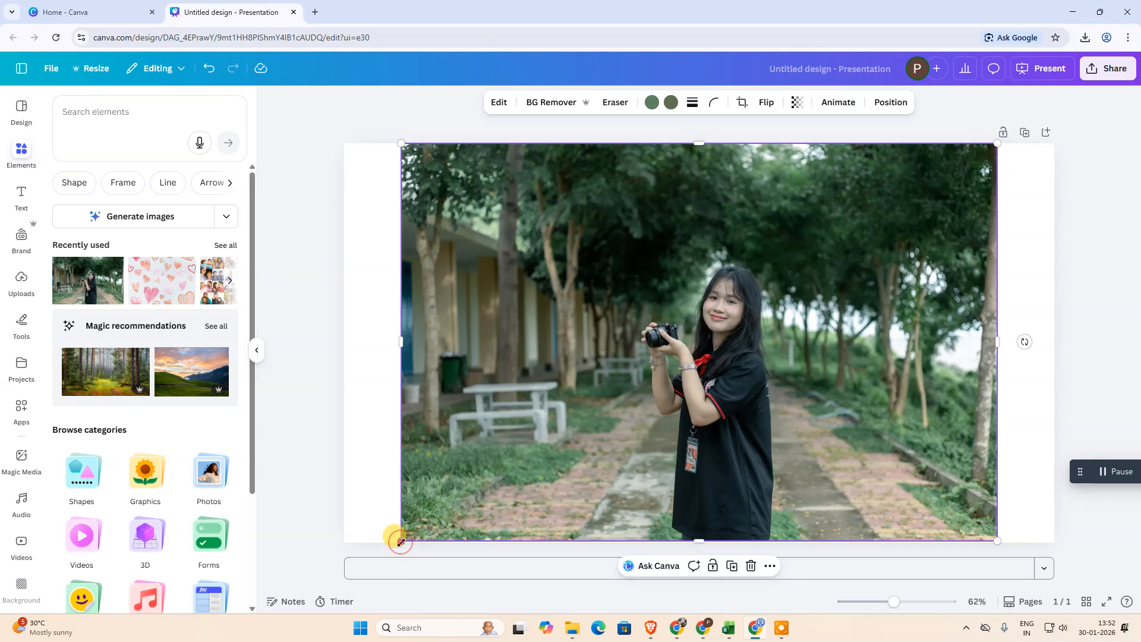
pyautogui.moveTo(399, 541); pyautogui.dragTo(396, 543)
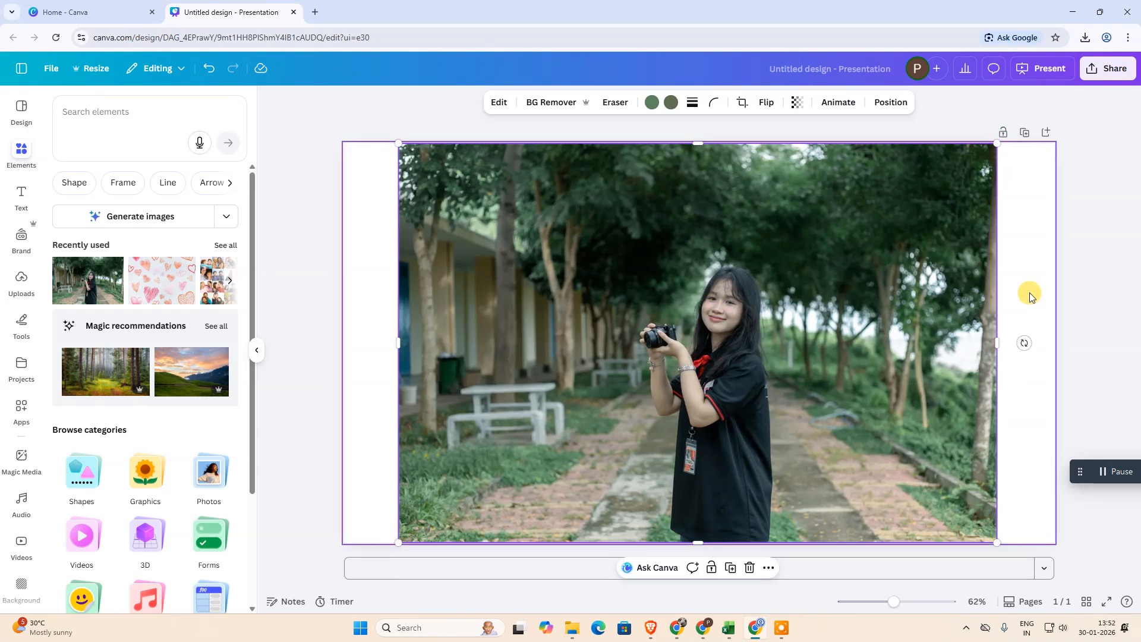
# Step: Download the design with the original photo as a PNG file at size 1
pyautogui.click(1108, 70)
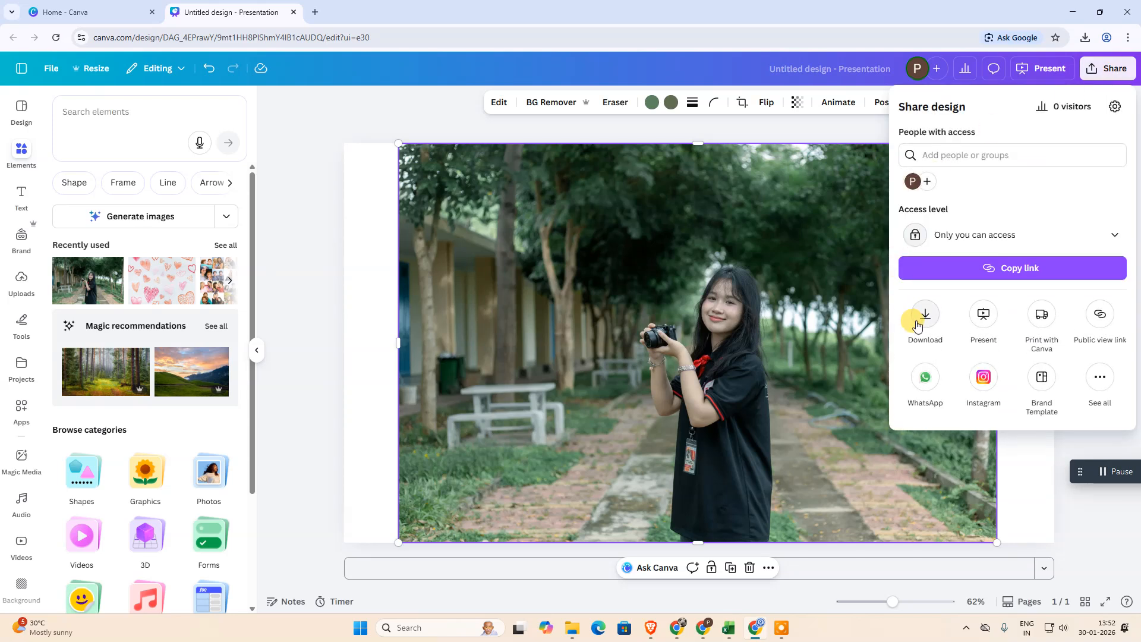
pyautogui.click(918, 326)
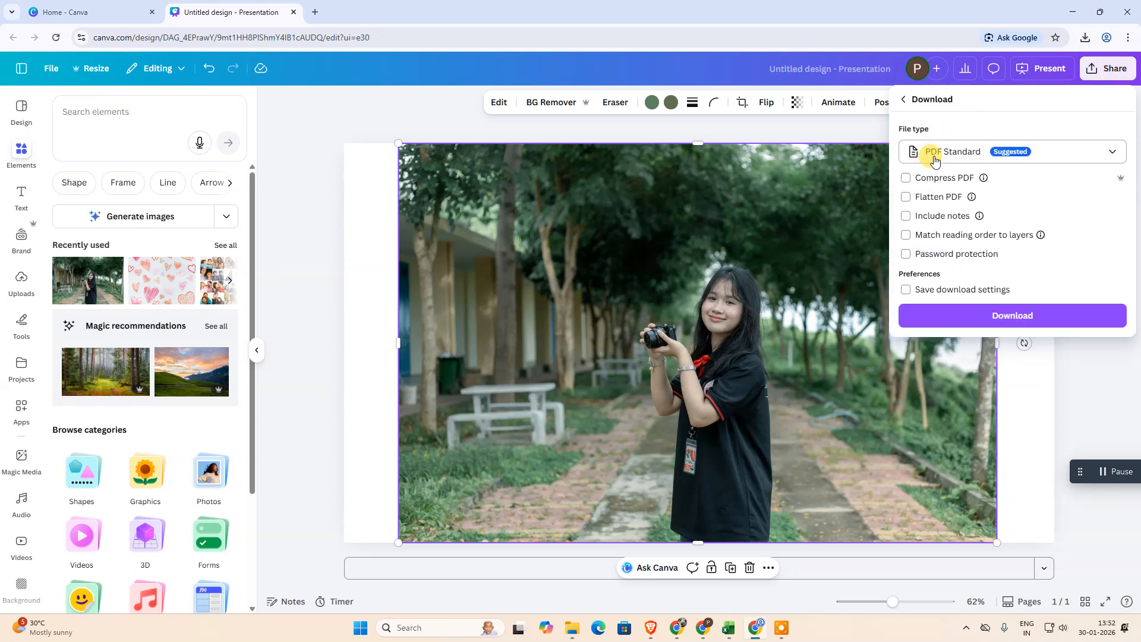
pyautogui.click(934, 159)
pyautogui.click(961, 359)
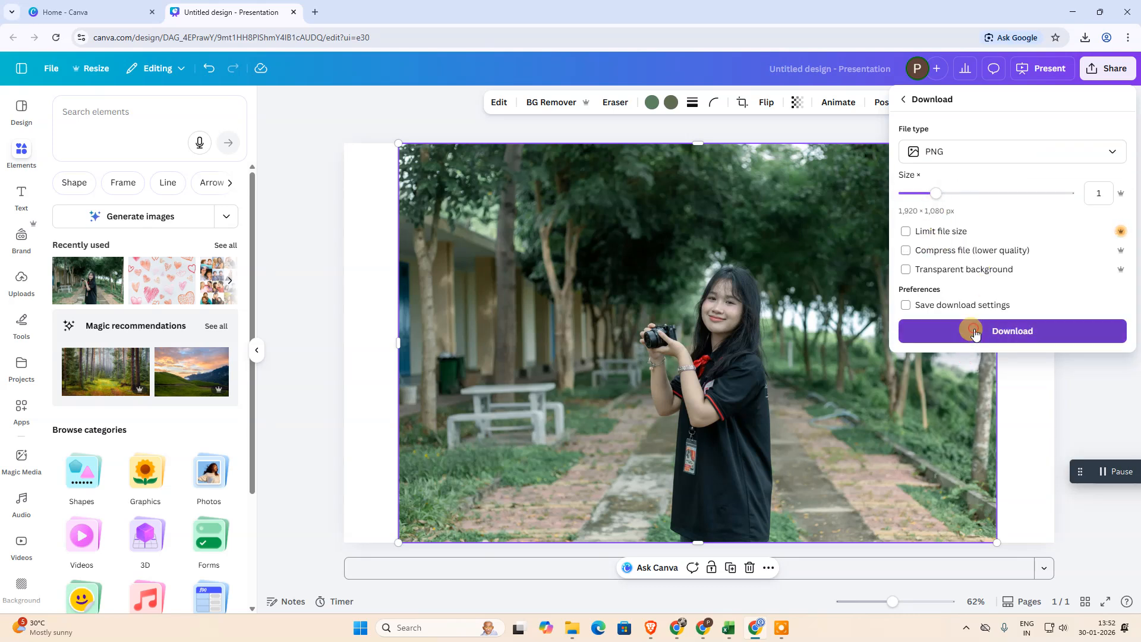
pyautogui.click(973, 332)
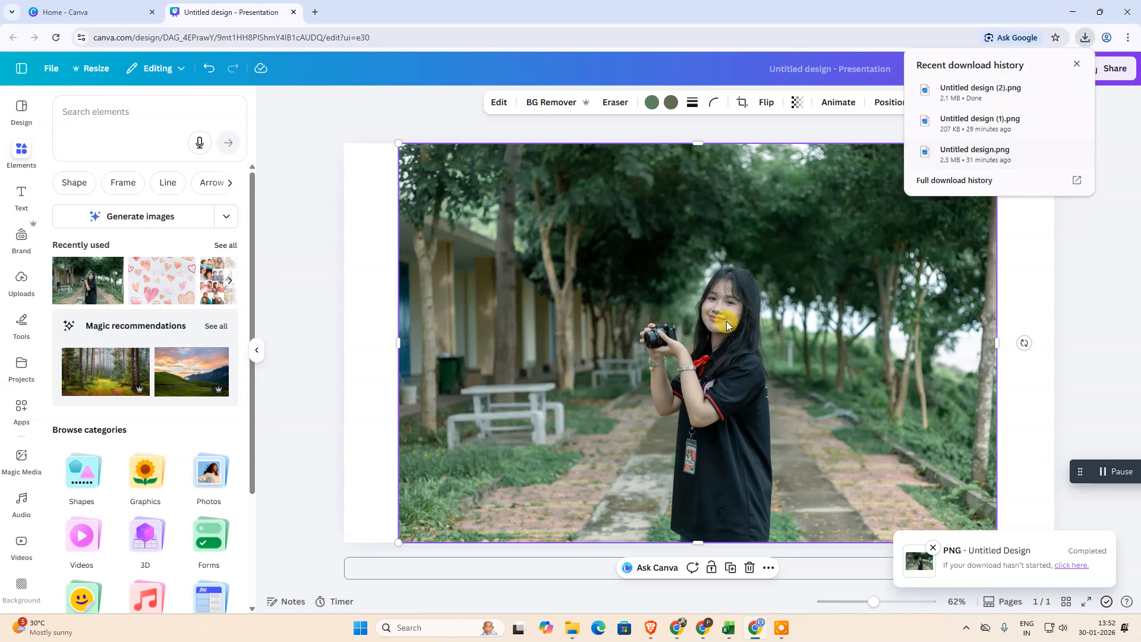
# Step: Remove the background from the woman's photo with BG Remover
pyautogui.click(303, 244)
pyautogui.click(569, 274)
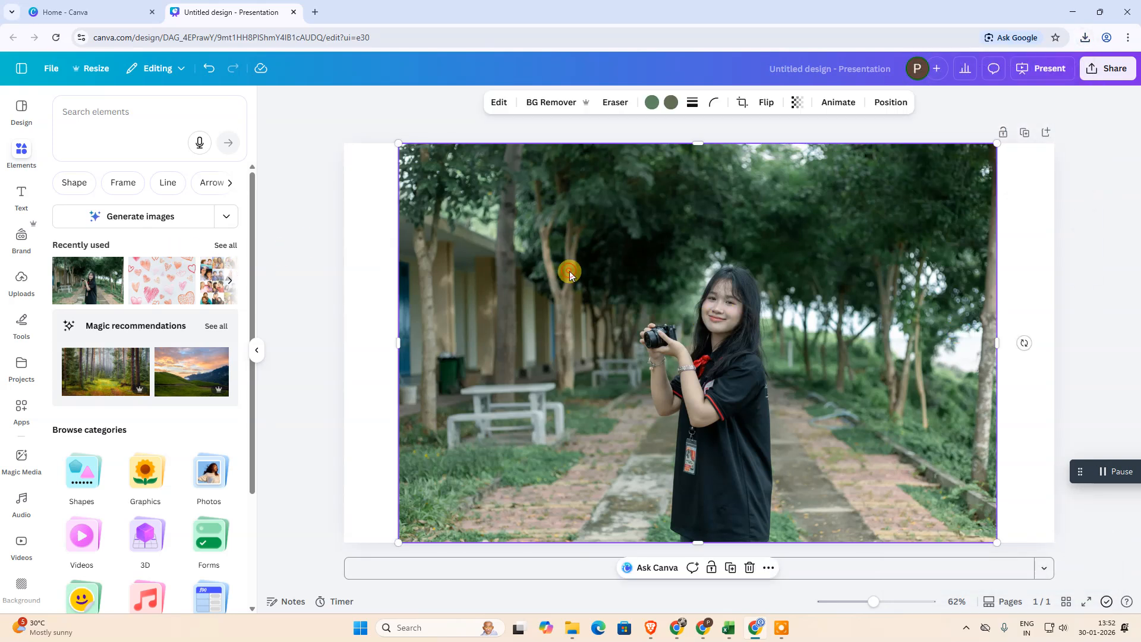
pyautogui.click(538, 106)
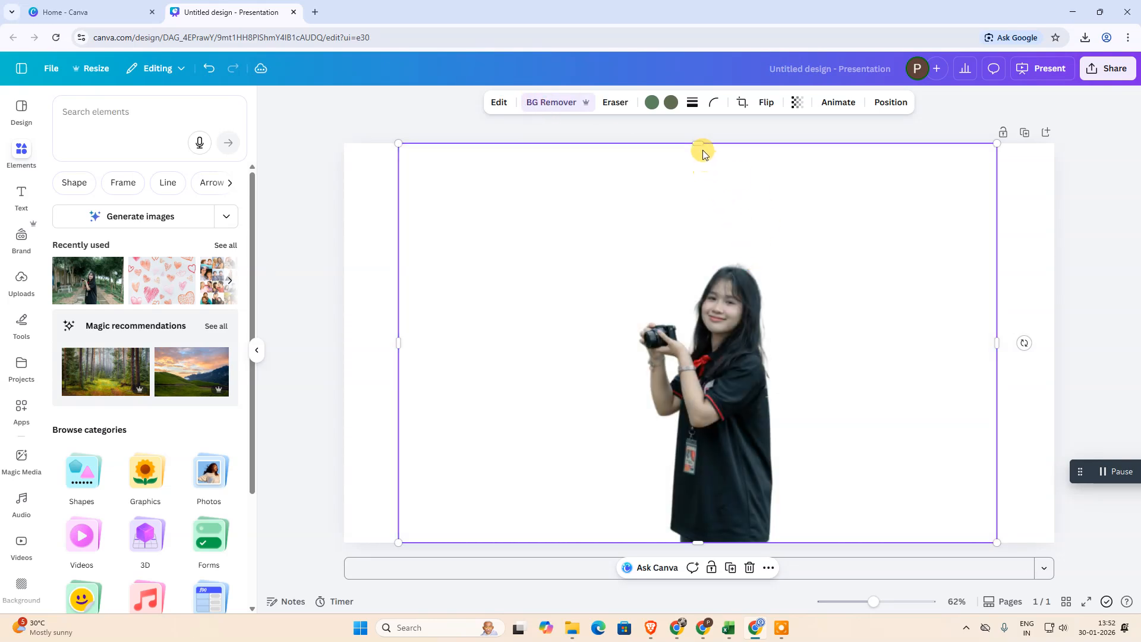
# Step: Crop the cutout's top and both sides close to the woman and shift it toward the page's left half
pyautogui.moveTo(701, 145); pyautogui.dragTo(705, 253)
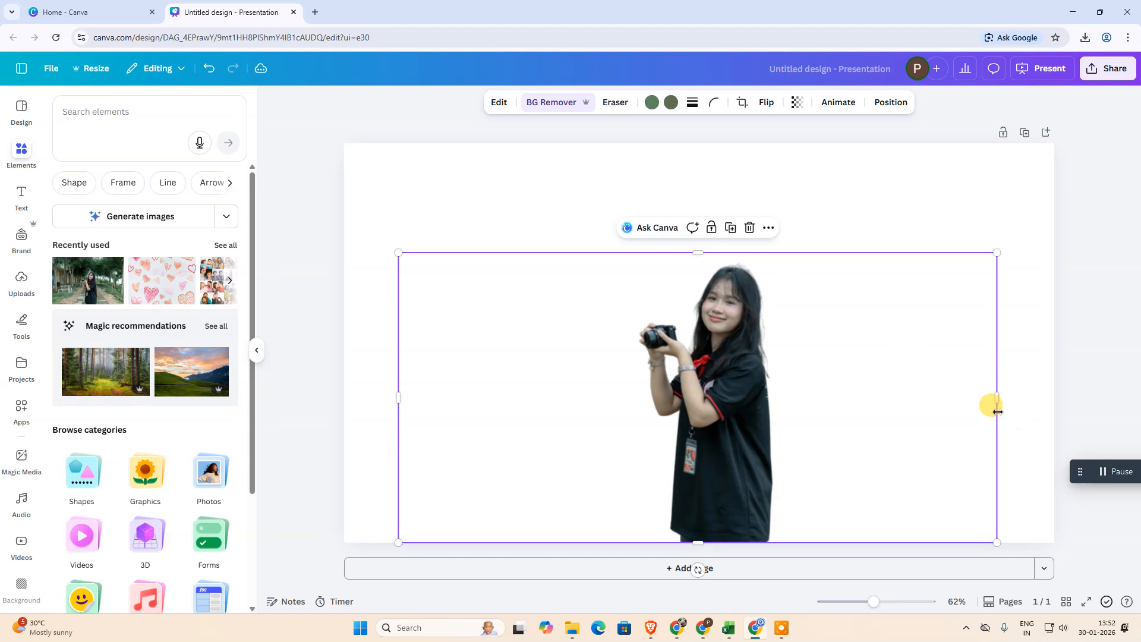
pyautogui.moveTo(994, 401); pyautogui.dragTo(730, 343)
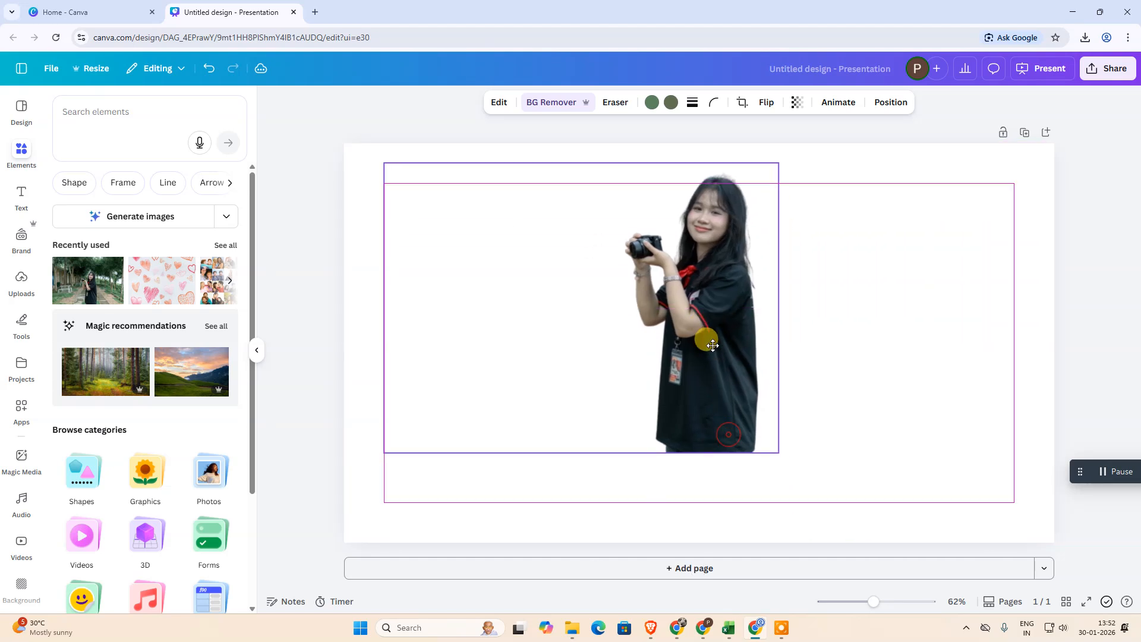
pyautogui.moveTo(387, 308); pyautogui.dragTo(614, 304)
pyautogui.moveTo(730, 322); pyautogui.dragTo(591, 337)
# Step: Enlarge the woman's cutout until her upper body fills the page height, and center it horizontally
pyautogui.moveTo(553, 457); pyautogui.dragTo(565, 420)
pyautogui.moveTo(633, 417); pyautogui.dragTo(822, 588)
pyautogui.moveTo(683, 410); pyautogui.dragTo(747, 429)
pyautogui.moveTo(876, 151); pyautogui.dragTo(881, 146)
pyautogui.click(965, 265)
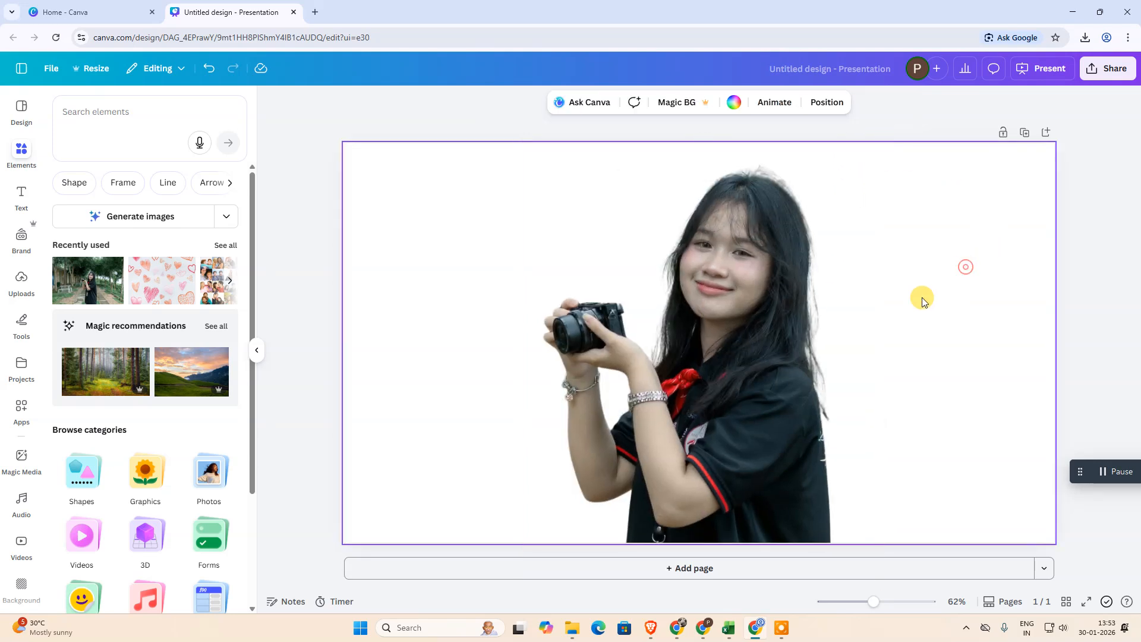
pyautogui.moveTo(751, 409); pyautogui.dragTo(741, 403)
pyautogui.click(389, 273)
# Step: Apply the Duotone effect with the Custom preset to the woman's cutout, after trying Cherry
pyautogui.click(693, 289)
pyautogui.click(493, 103)
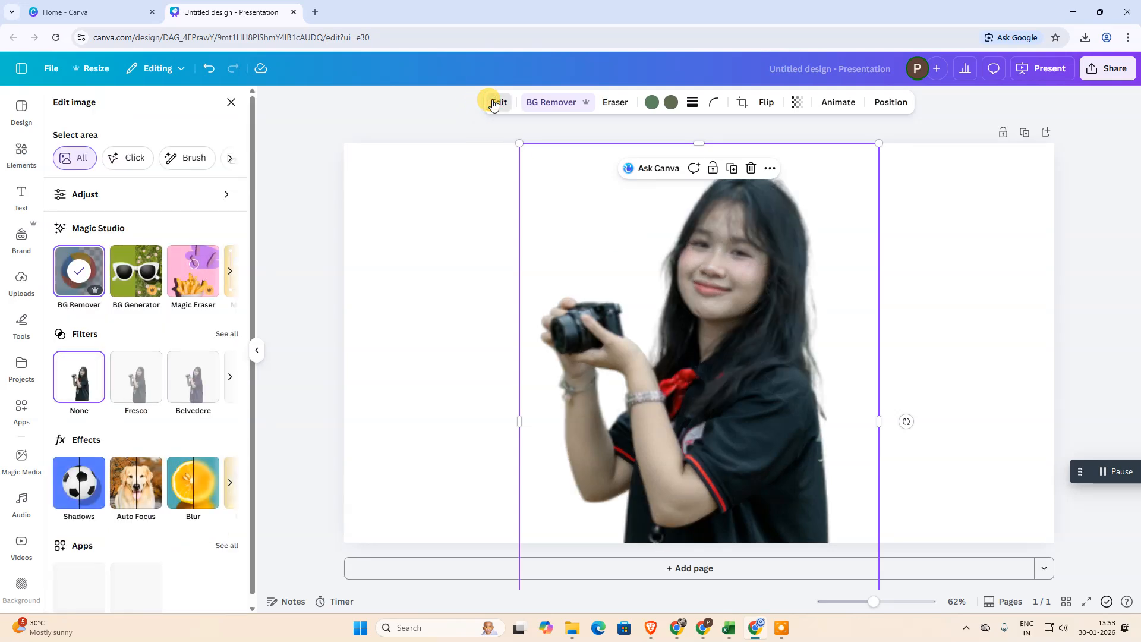
pyautogui.click(230, 482)
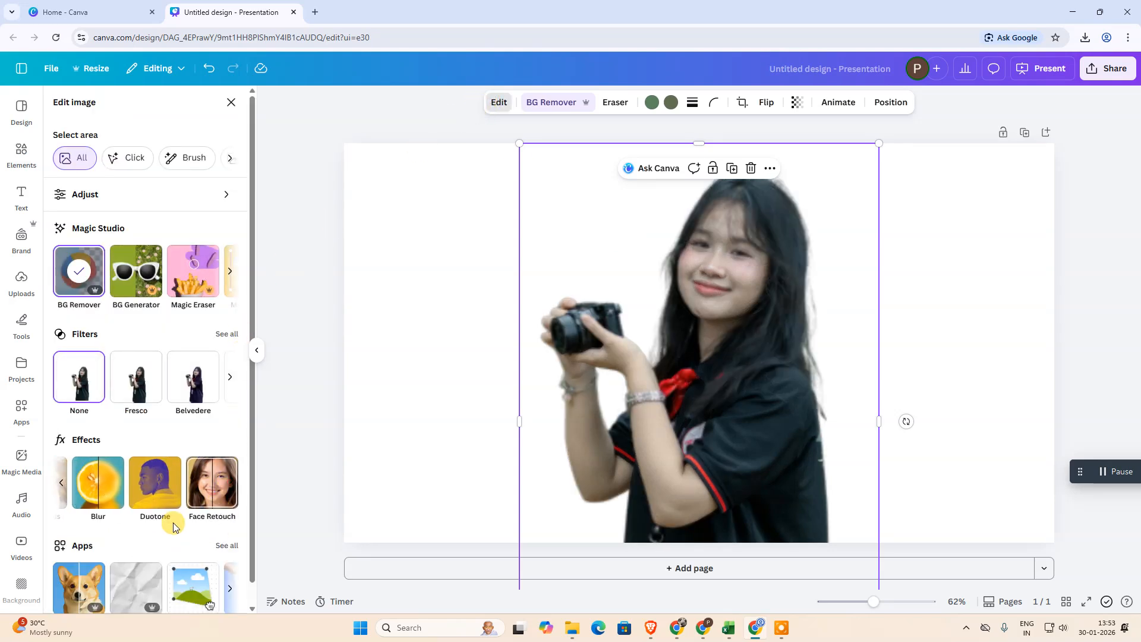
pyautogui.click(168, 488)
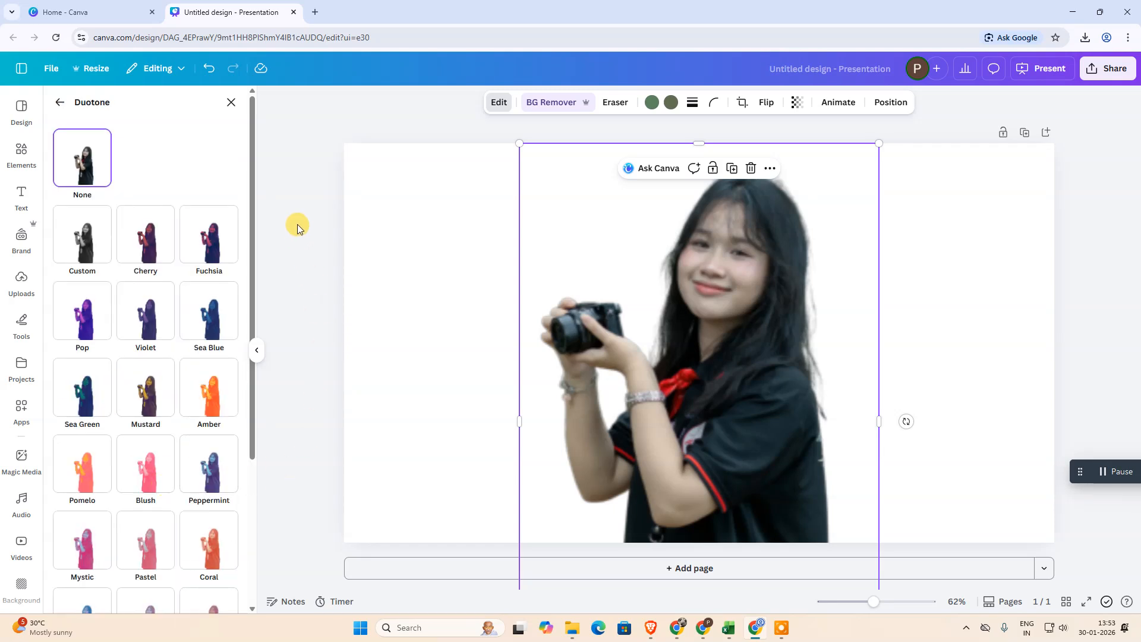
pyautogui.click(83, 241)
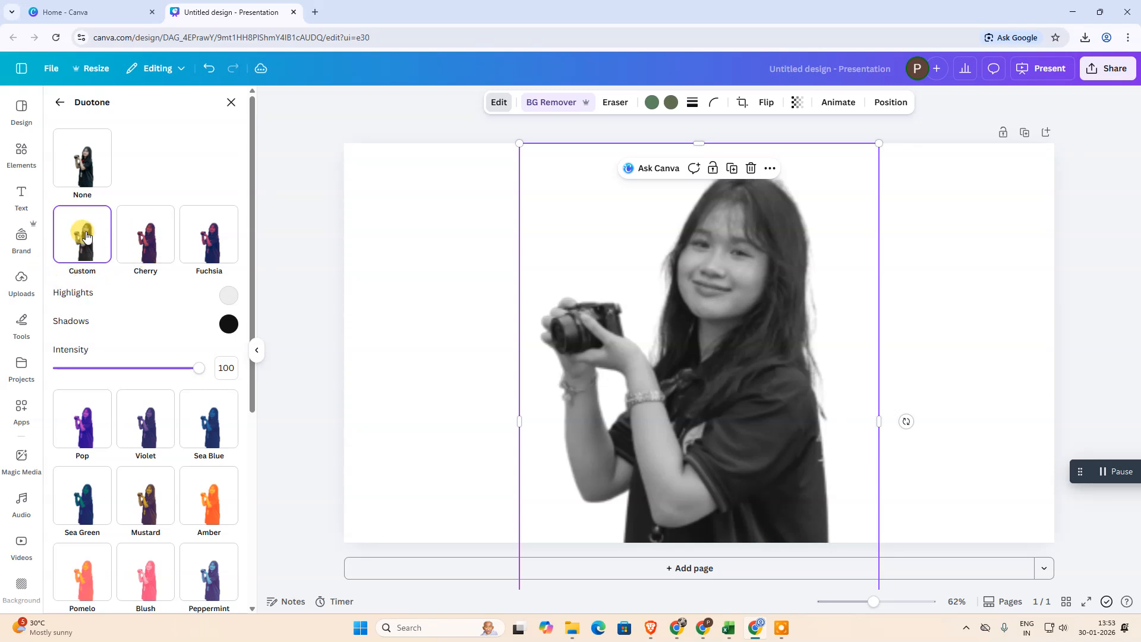
pyautogui.click(167, 257)
pyautogui.click(72, 241)
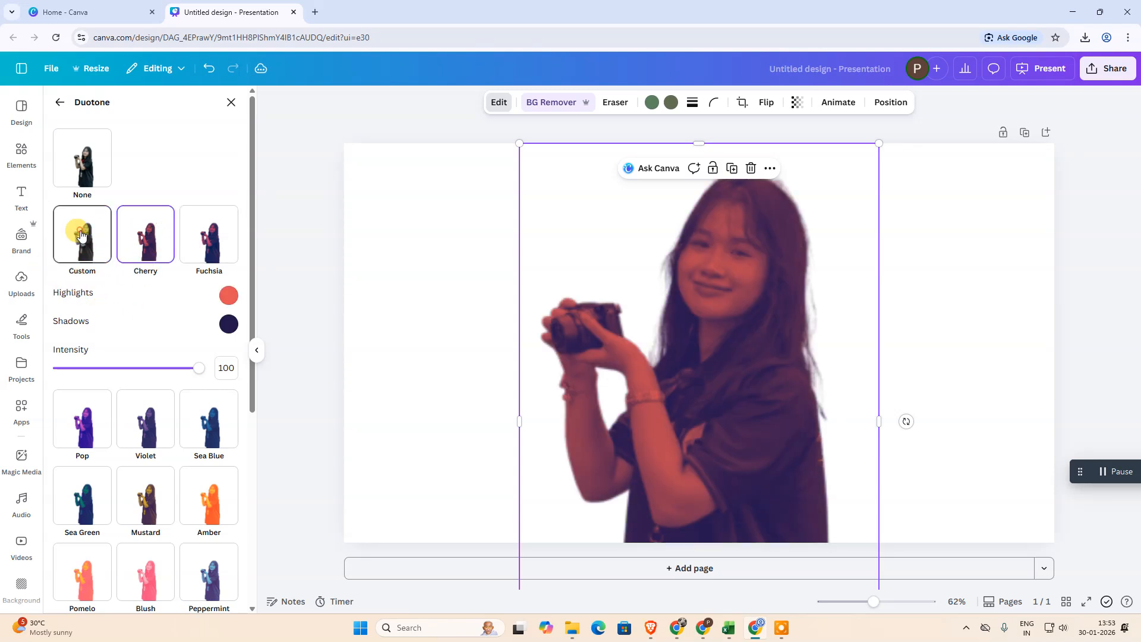
# Step: Set the custom duotone's highlights color to #000000 and finish editing the image
pyautogui.click(228, 296)
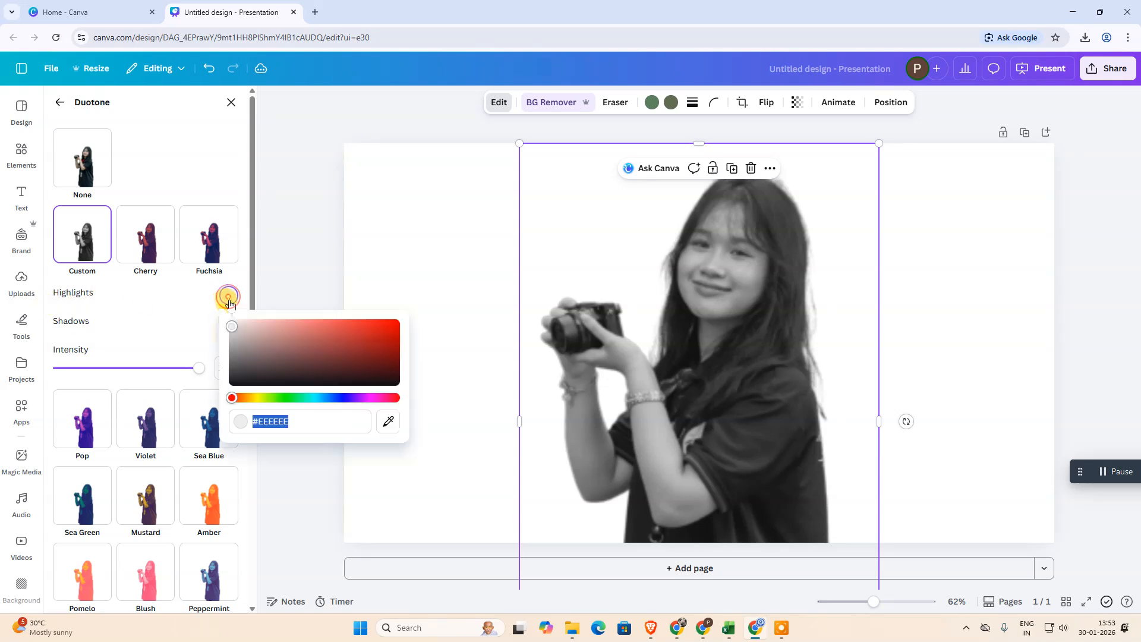
pyautogui.moveTo(235, 331); pyautogui.dragTo(239, 386)
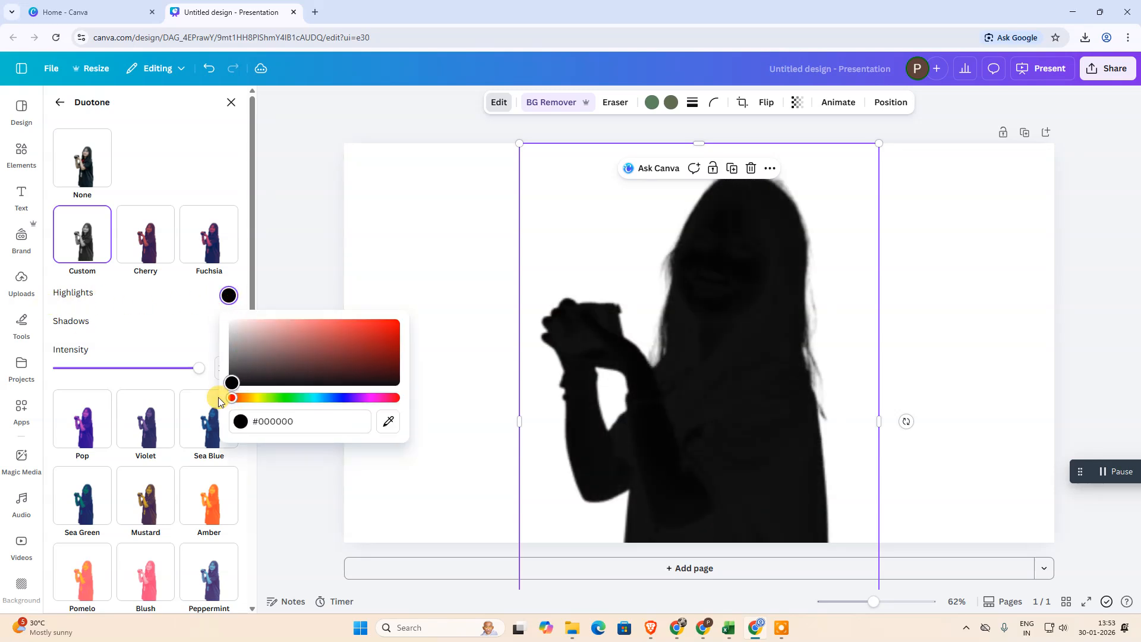
pyautogui.click(159, 308)
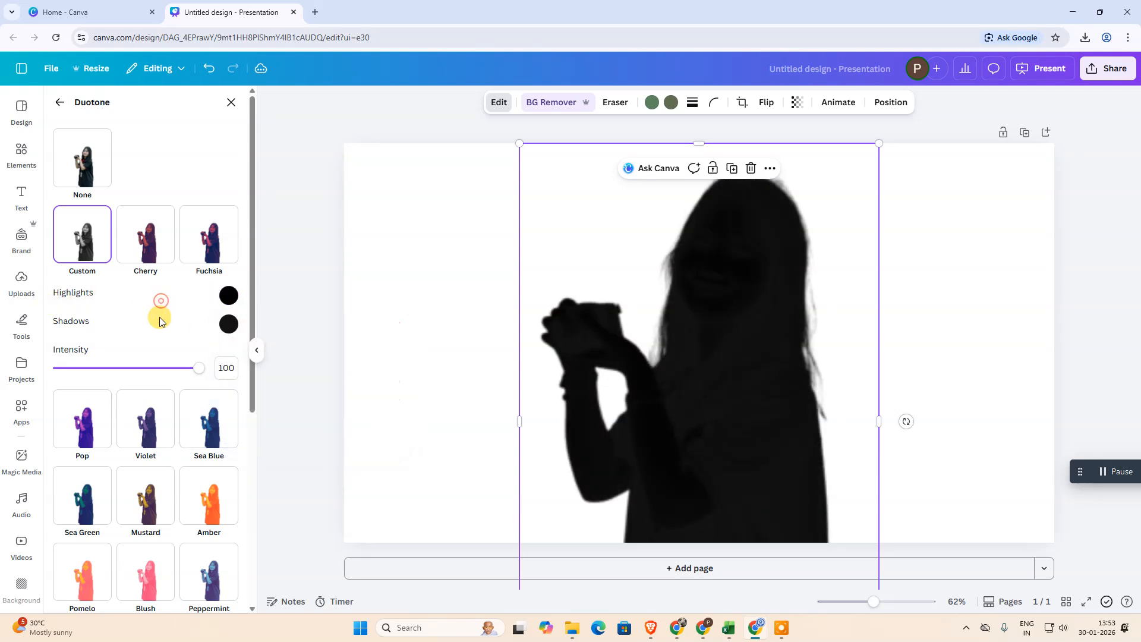
pyautogui.click(229, 326)
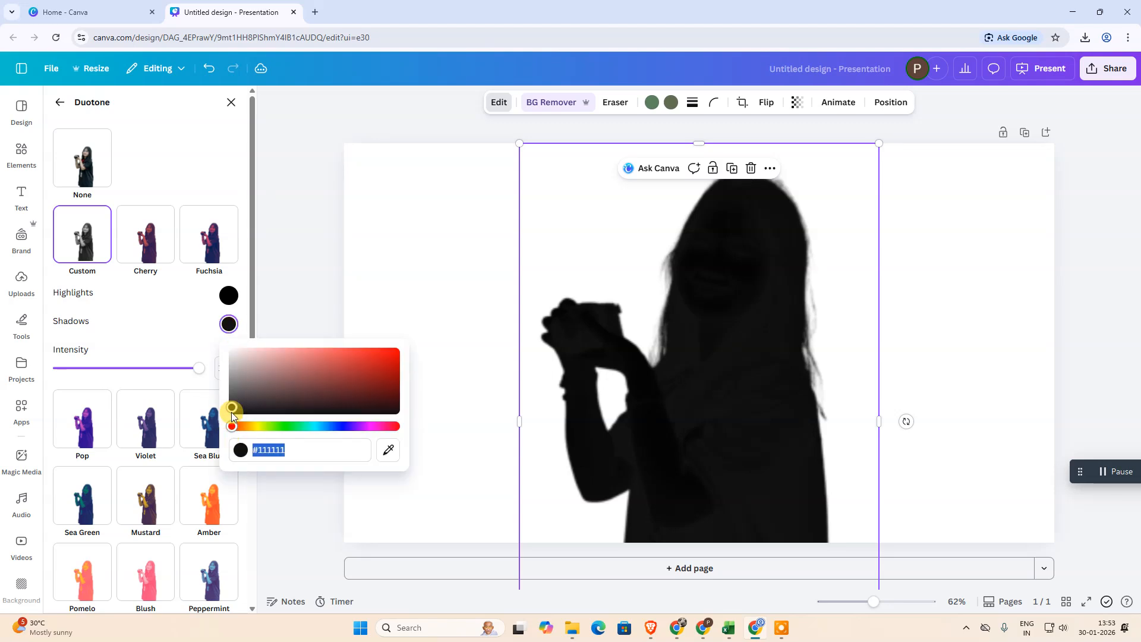
pyautogui.click(175, 330)
pyautogui.moveTo(252, 201); pyautogui.dragTo(254, 93)
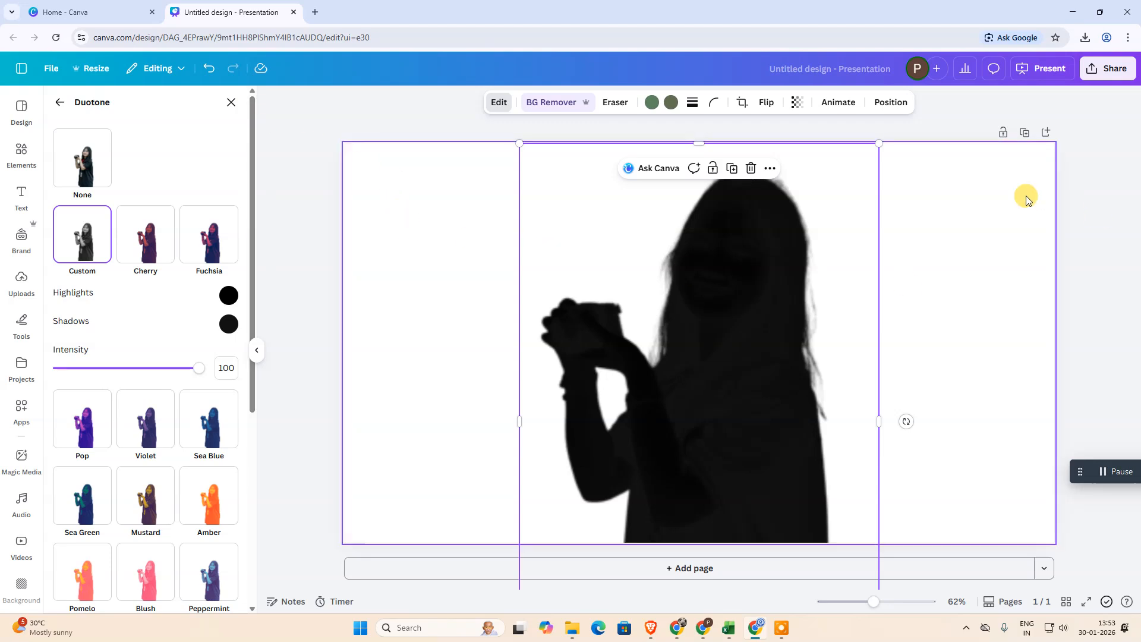
pyautogui.click(1094, 194)
pyautogui.click(1101, 180)
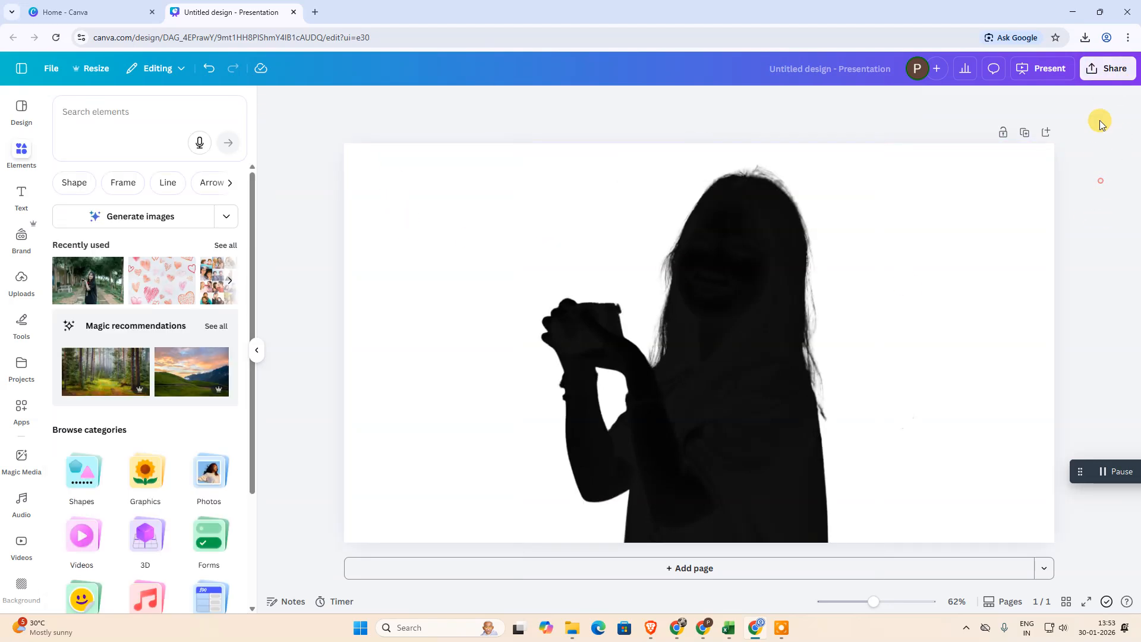
# Step: Download the design with the black silhouette as a PNG file
pyautogui.click(1108, 69)
pyautogui.click(928, 319)
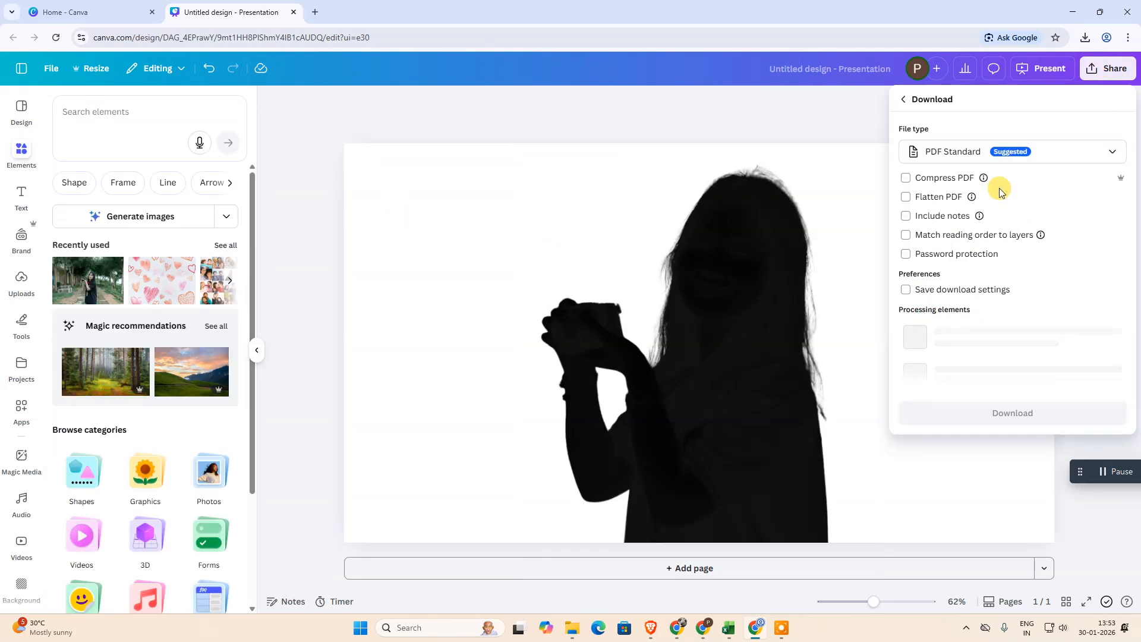
pyautogui.click(978, 152)
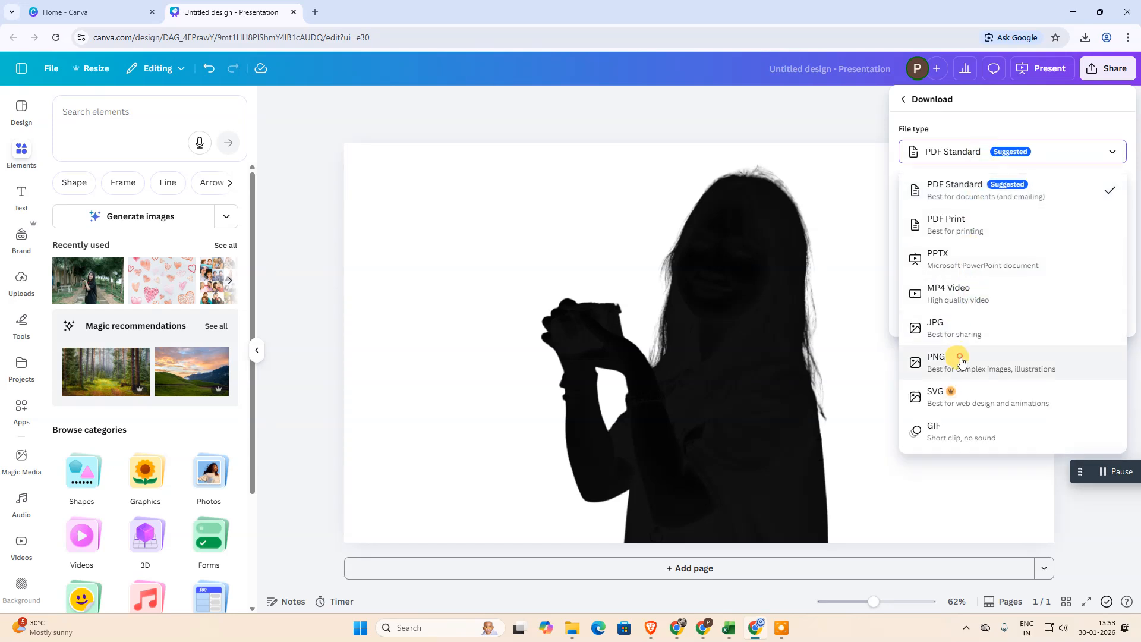
pyautogui.click(962, 359)
pyautogui.click(970, 337)
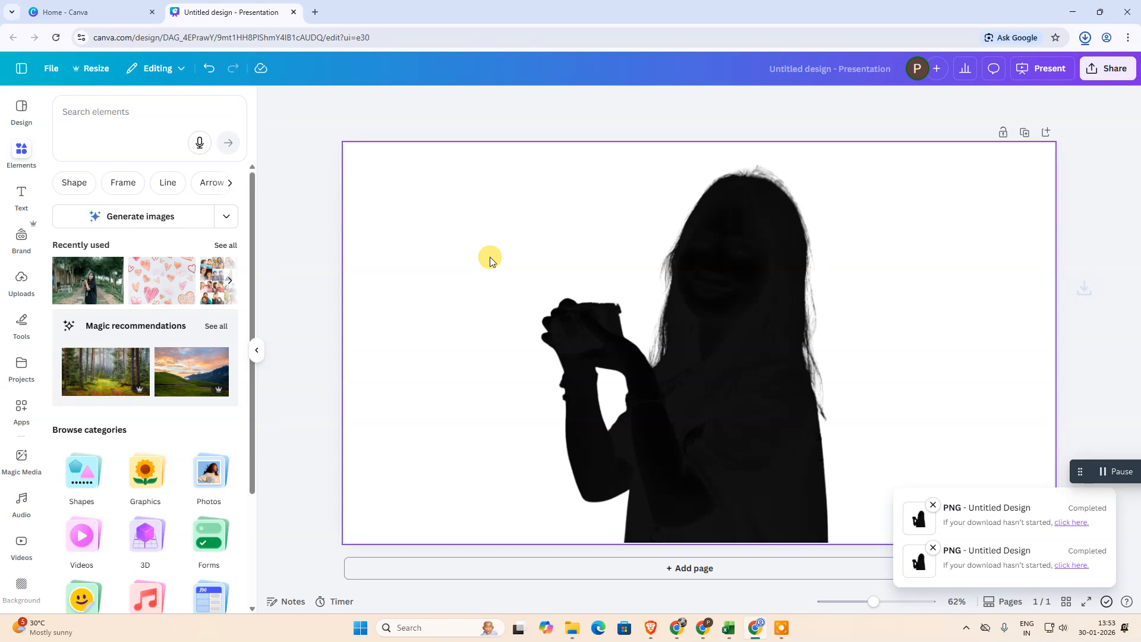
# Step: Delete the silhouette image from the page
pyautogui.click(759, 380)
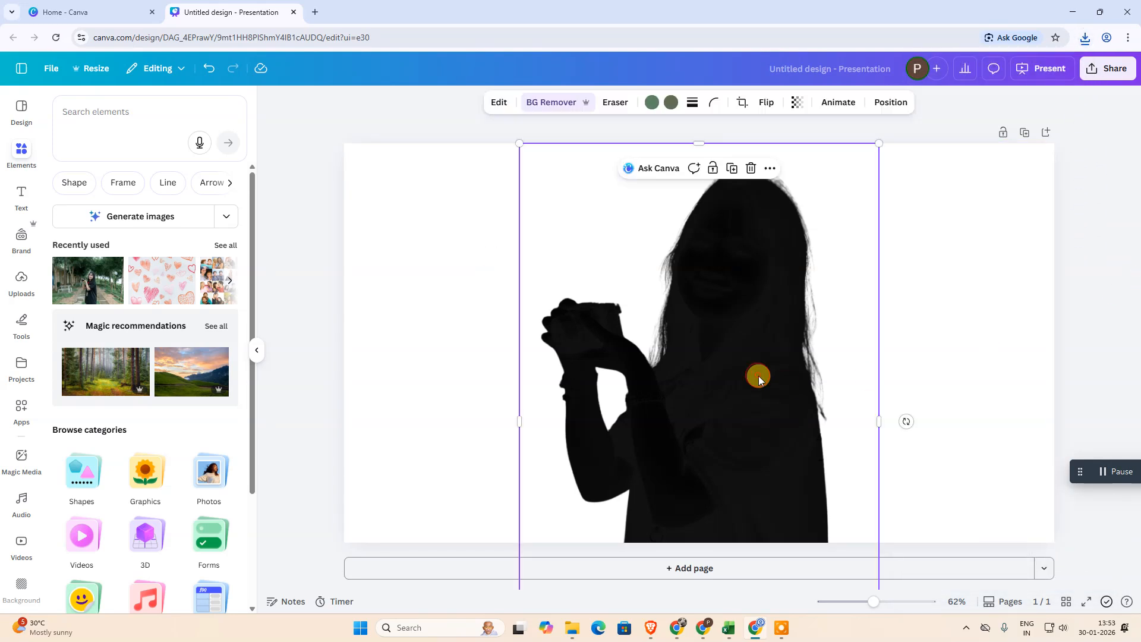
pyautogui.press('Delete')
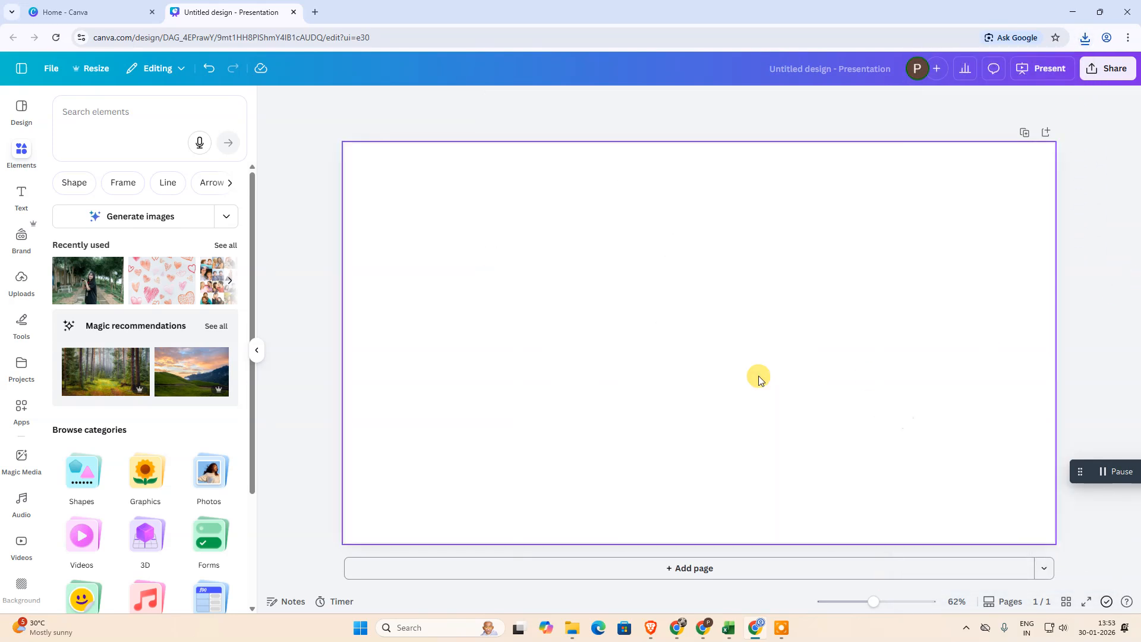
# Step: Upload the PNG files "Untitled design" and "Untitled design (2)" from the Downloads folder
pyautogui.click(21, 297)
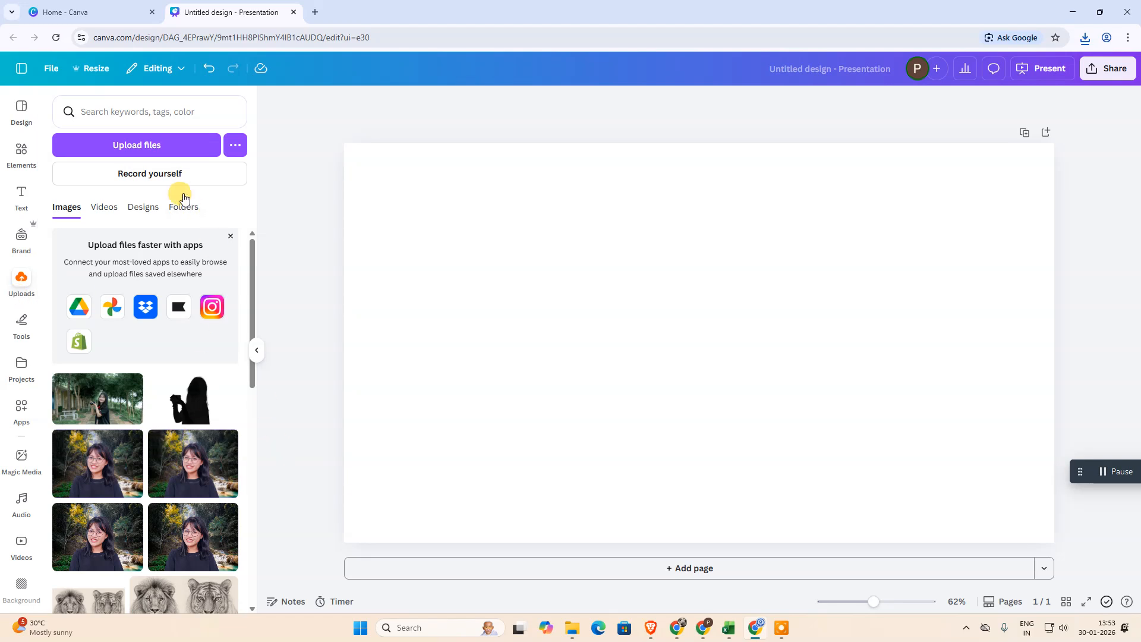
pyautogui.click(139, 146)
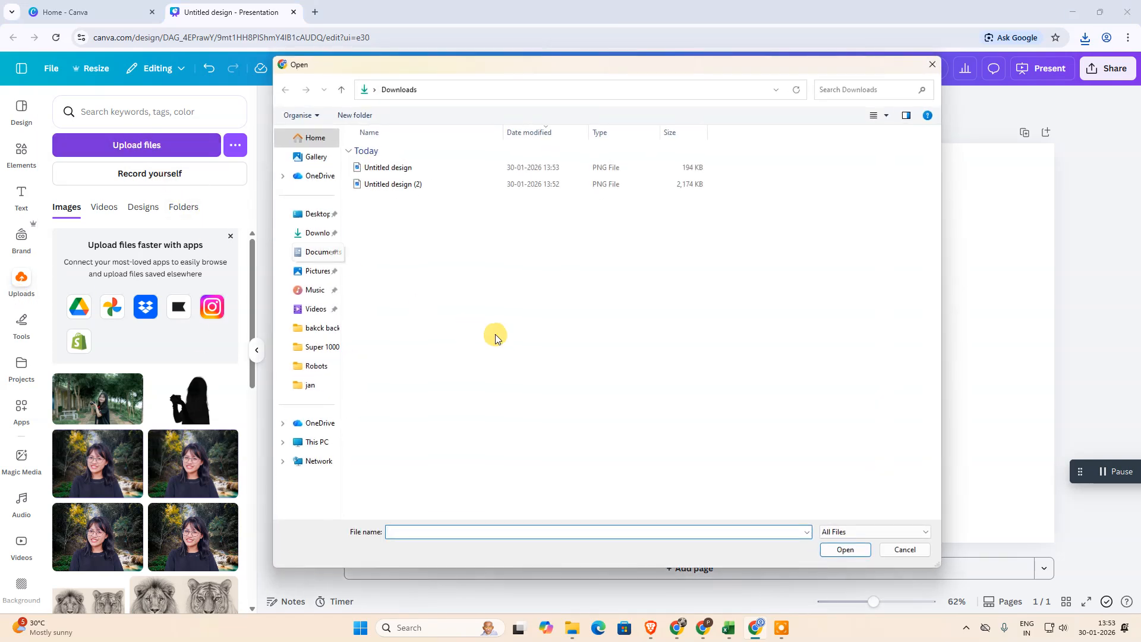
pyautogui.click(410, 166)
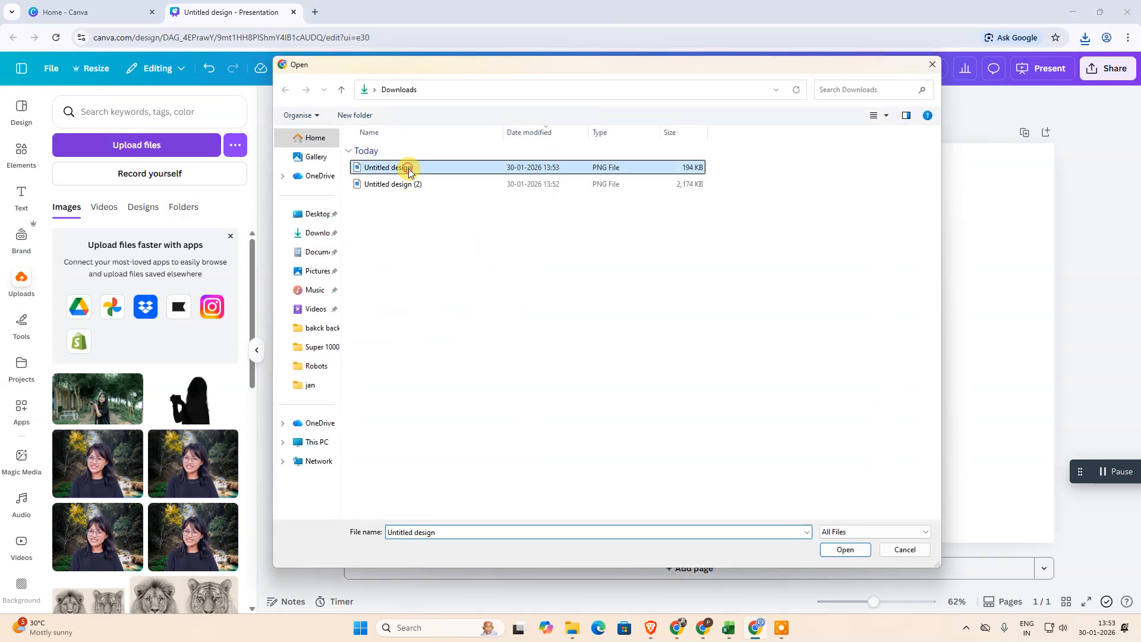
pyautogui.keyDown('ctrl'); pyautogui.click(441, 184); pyautogui.keyUp('ctrl')
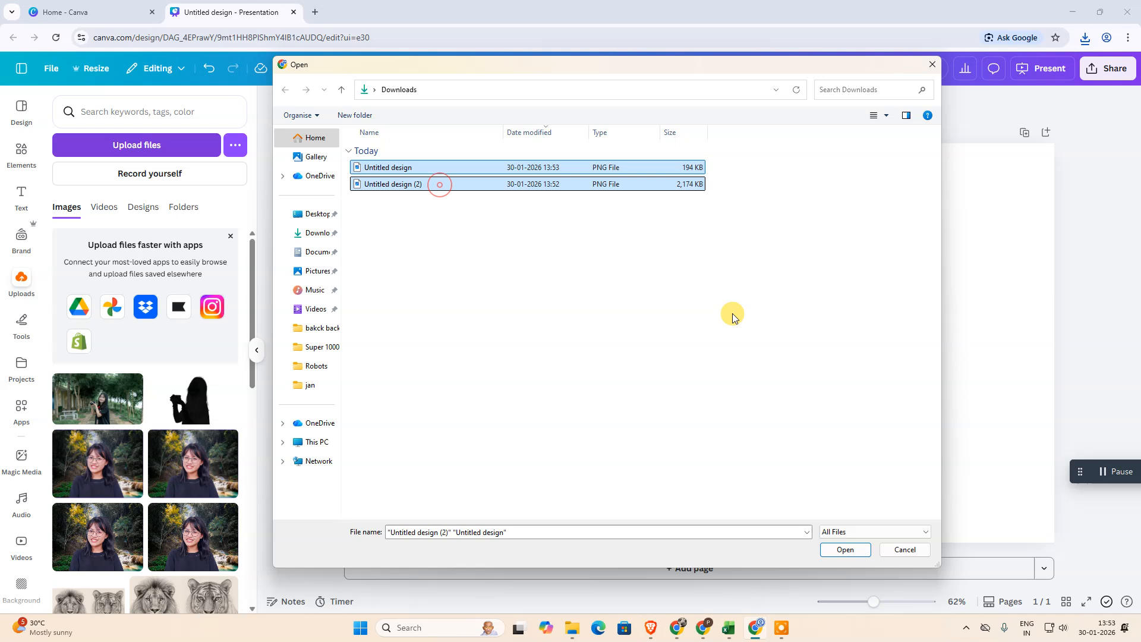
pyautogui.click(845, 549)
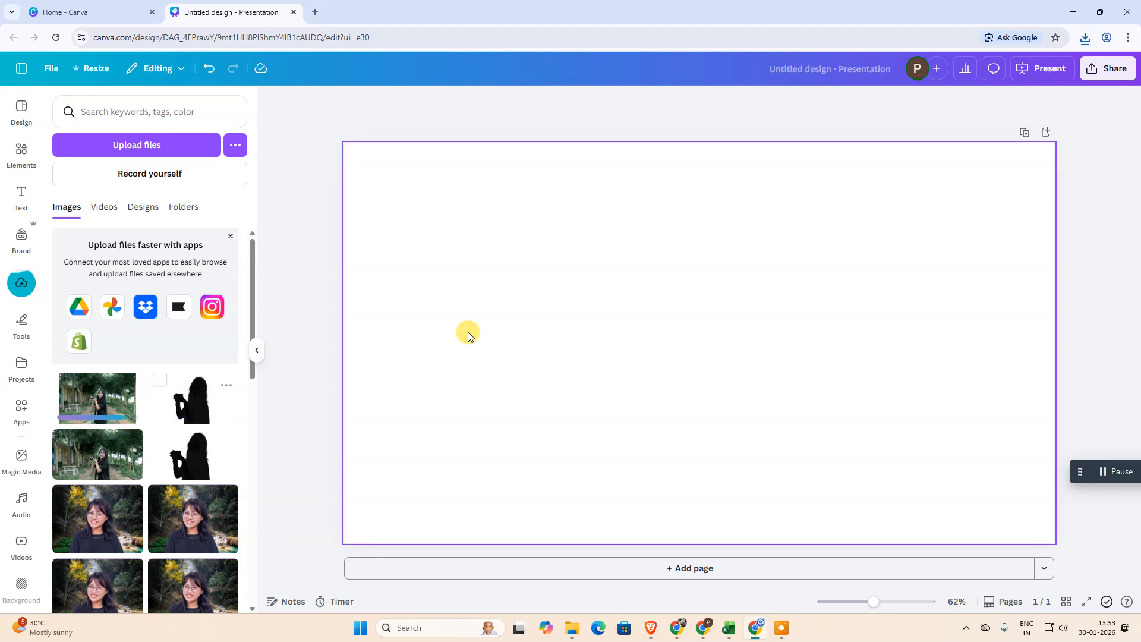
# Step: Place the uploaded silhouette and the original photo on the page, with the silhouette on the left and the photo on the right
pyautogui.click(190, 399)
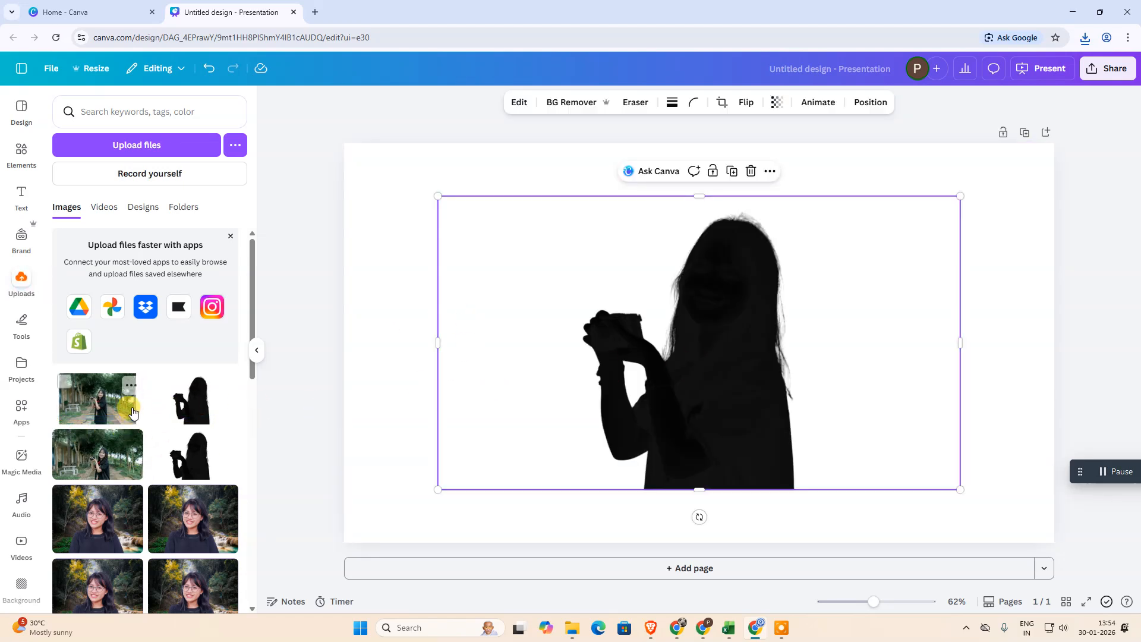
pyautogui.moveTo(92, 397); pyautogui.dragTo(779, 287)
pyautogui.moveTo(650, 339); pyautogui.dragTo(507, 340)
pyautogui.moveTo(606, 342); pyautogui.dragTo(505, 334)
pyautogui.click(645, 428)
pyautogui.moveTo(795, 382); pyautogui.dragTo(940, 345)
pyautogui.moveTo(464, 388); pyautogui.dragTo(1107, 376)
pyautogui.moveTo(843, 367); pyautogui.dragTo(432, 422)
pyautogui.moveTo(919, 324); pyautogui.dragTo(784, 324)
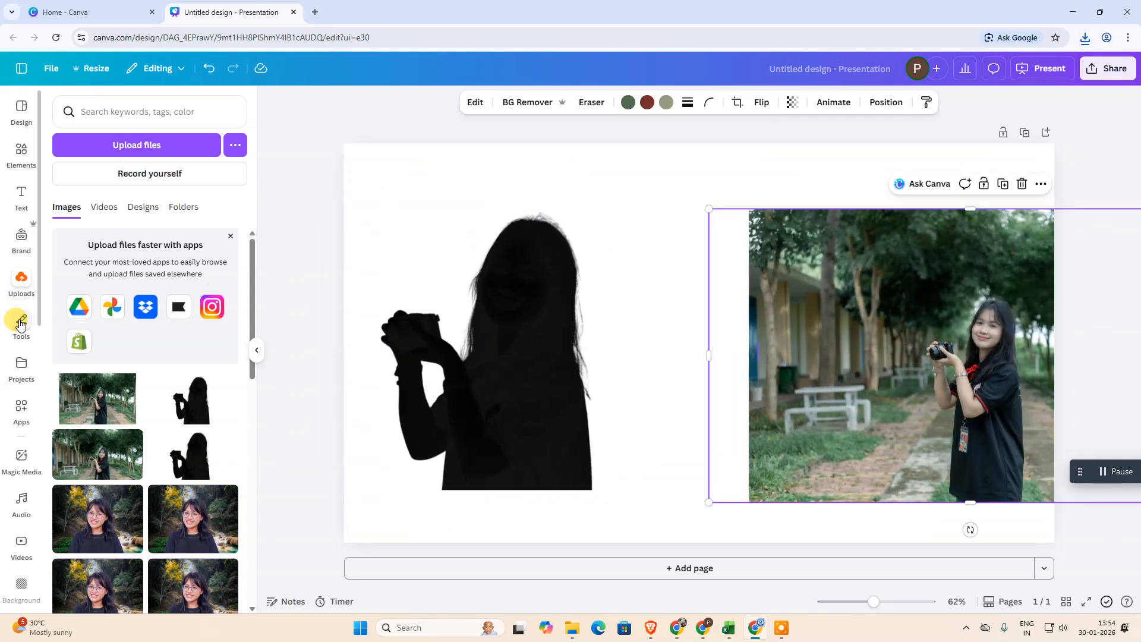
# Step: Search the Canva apps for "blend image" and open the Blend Image app
pyautogui.click(21, 408)
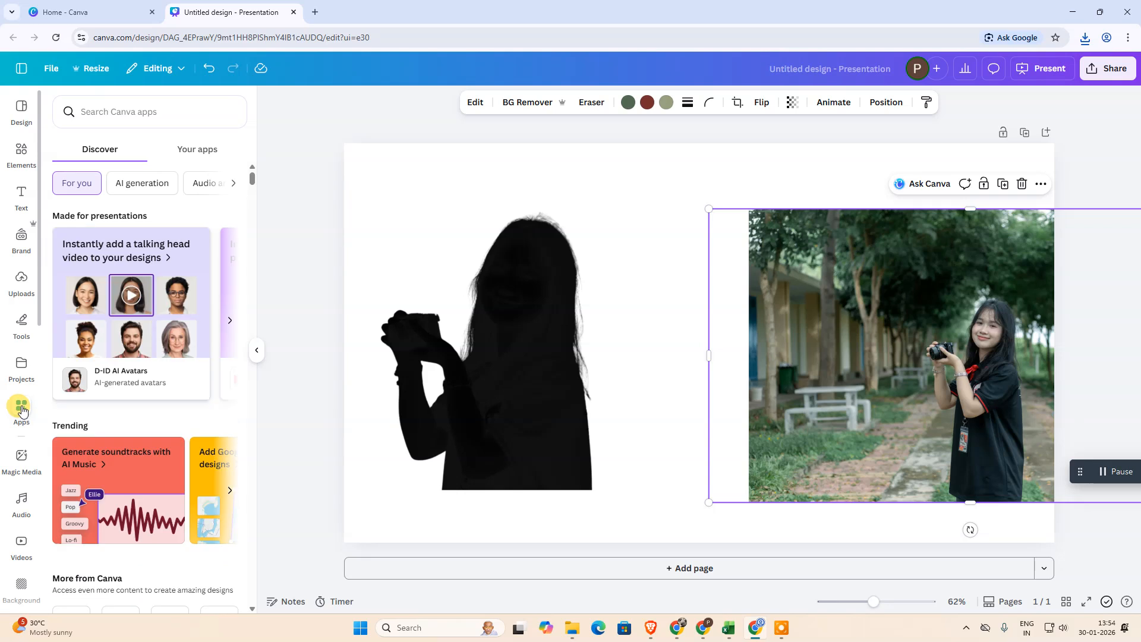
pyautogui.scroll(-5, 21, 416)
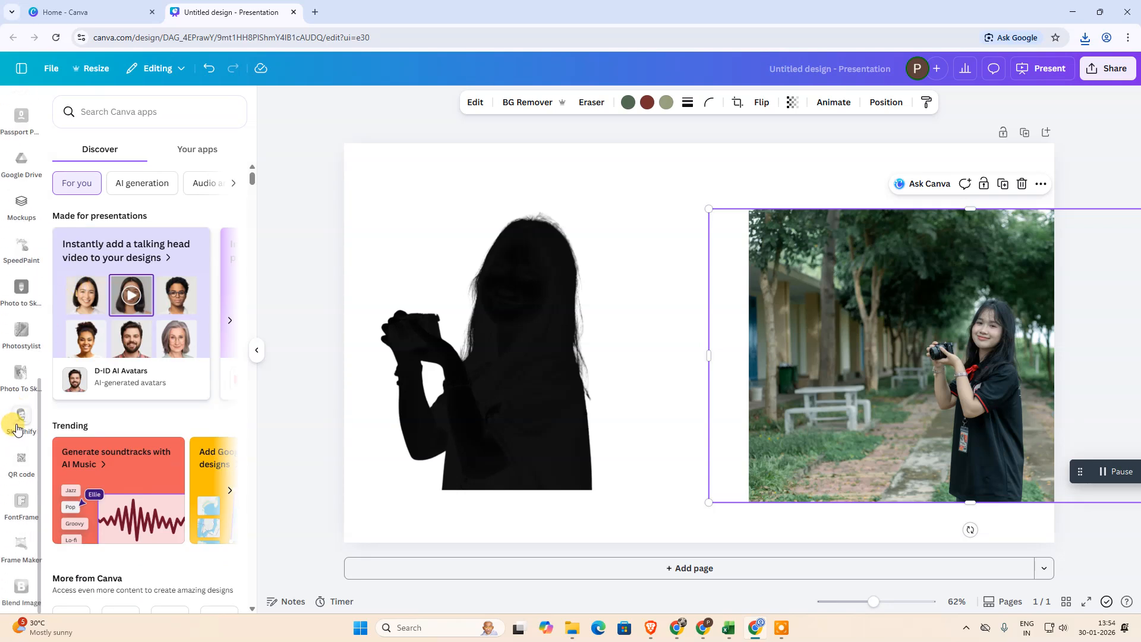
pyautogui.click(133, 119)
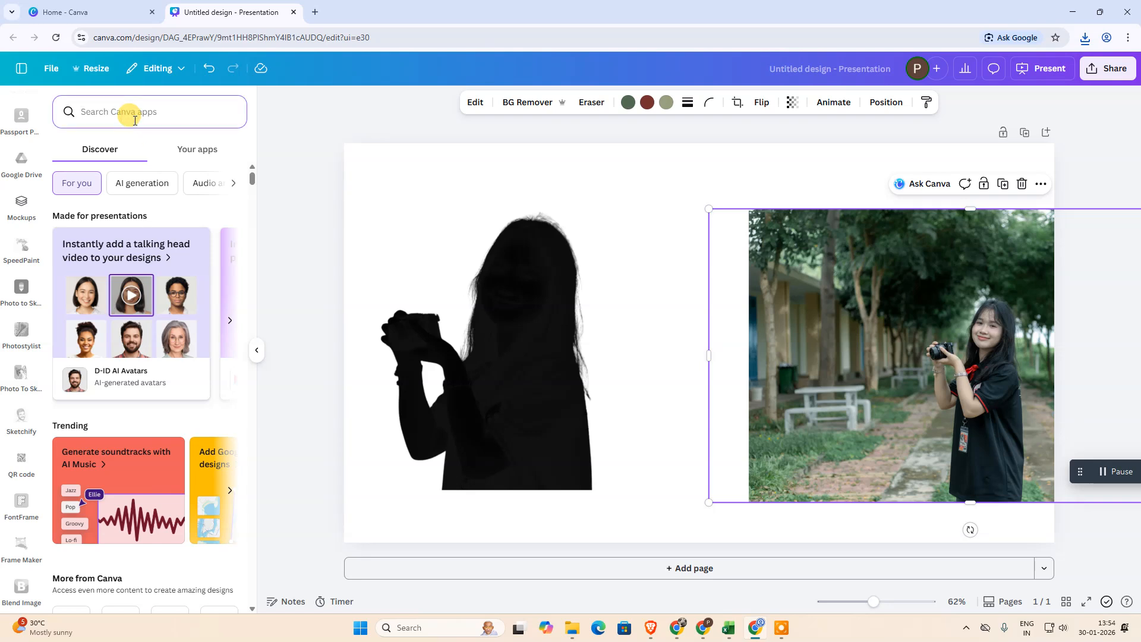
pyautogui.write('blend image')
pyautogui.press('Return')
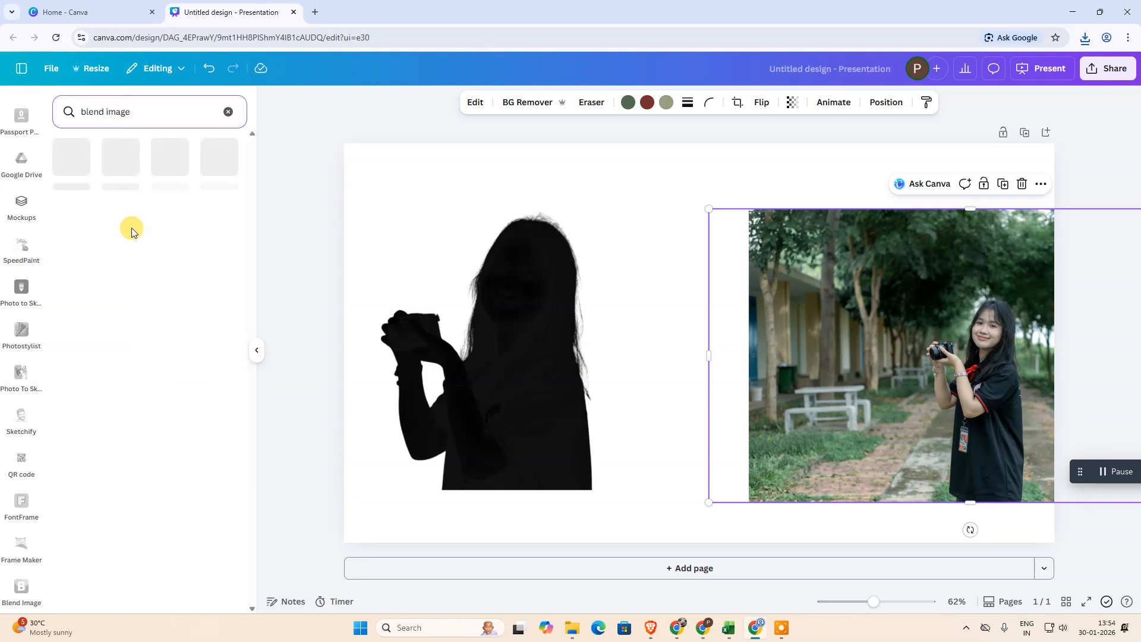
pyautogui.click(72, 178)
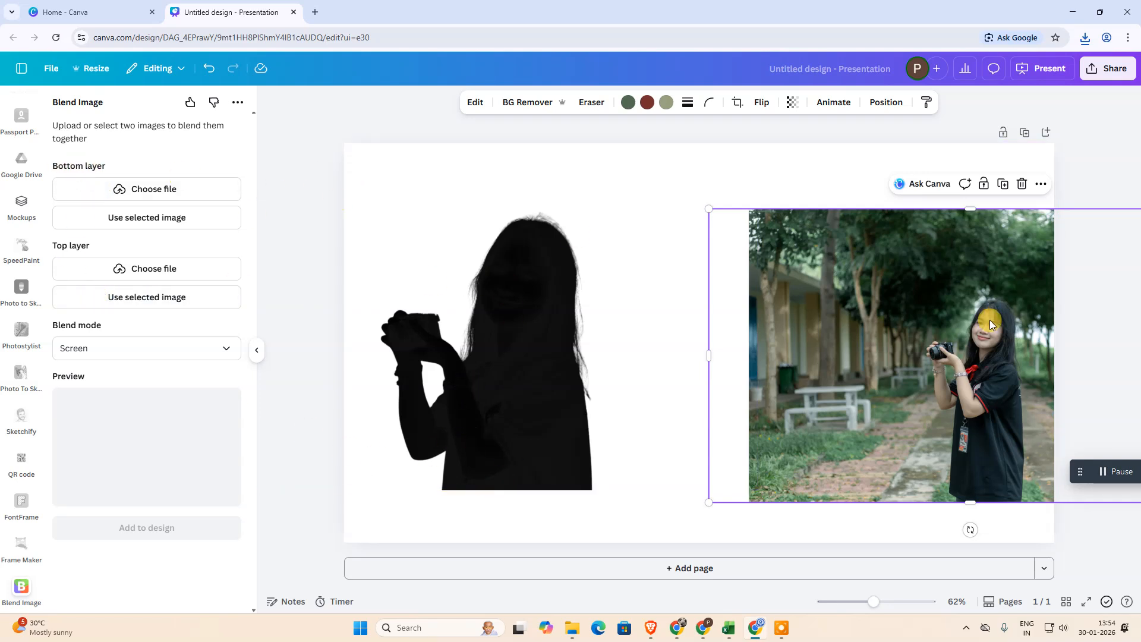
# Step: Set the photo as the bottom layer and the silhouette as the top layer in Blend Image
pyautogui.moveTo(924, 338); pyautogui.dragTo(815, 300)
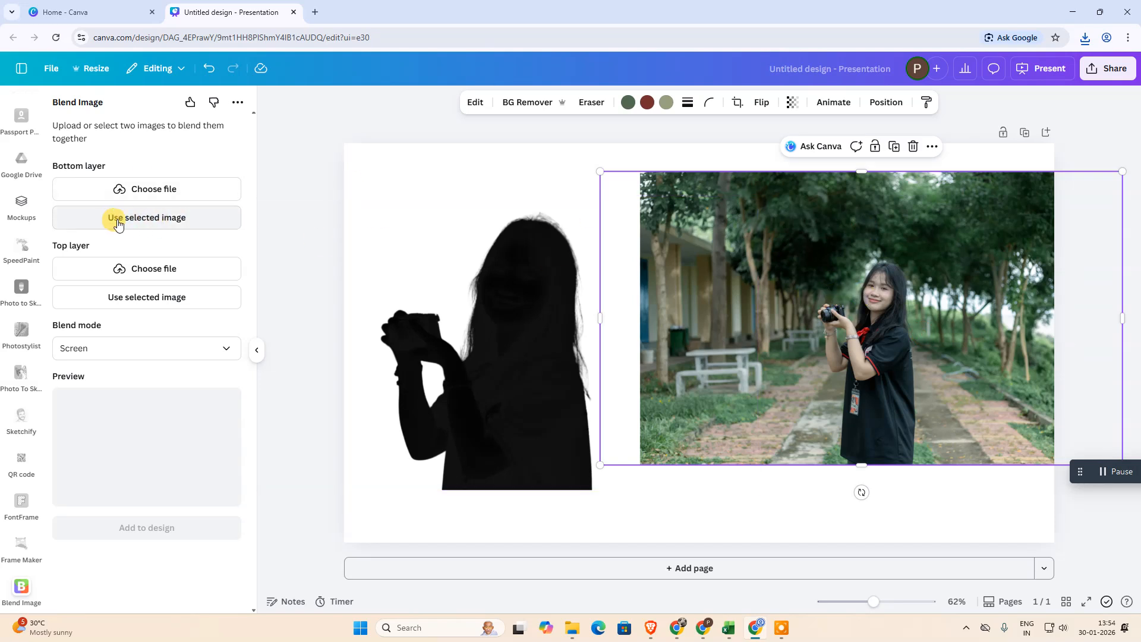
pyautogui.click(173, 219)
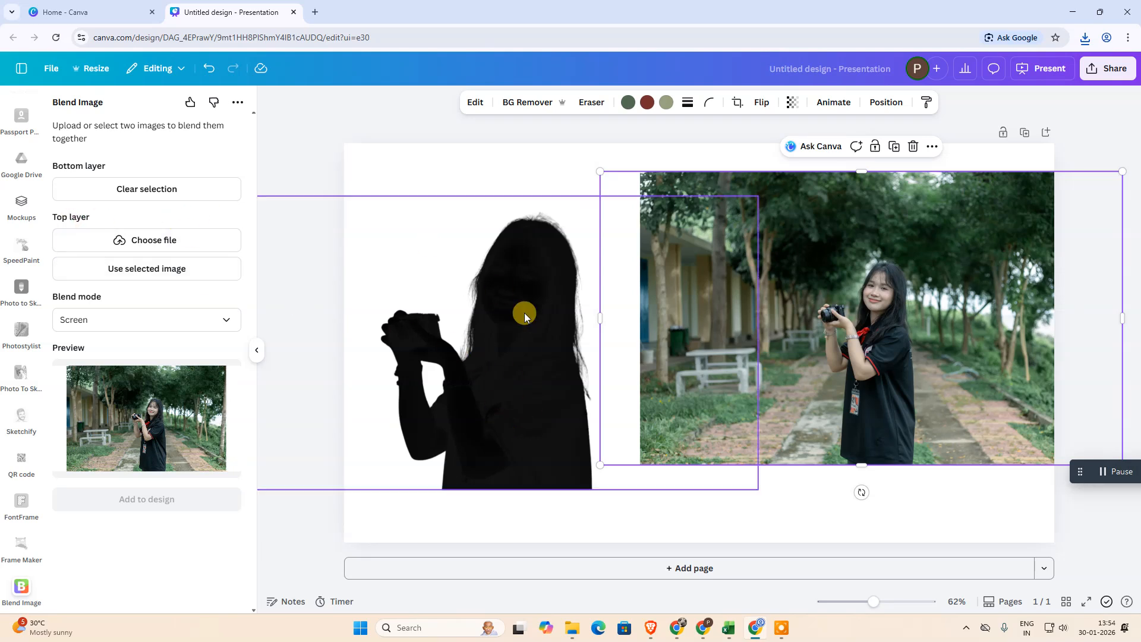
pyautogui.click(527, 341)
pyautogui.moveTo(525, 315)
pyautogui.mouseDown()
pyautogui.moveTo(555, 280)
pyautogui.moveTo(521, 323)
pyautogui.moveTo(538, 302)
pyautogui.mouseUp()
pyautogui.click(109, 269)
# Step: Choose the Screen blend mode, add the blended image to the design and move it towards the upper part of the page
pyautogui.click(154, 292)
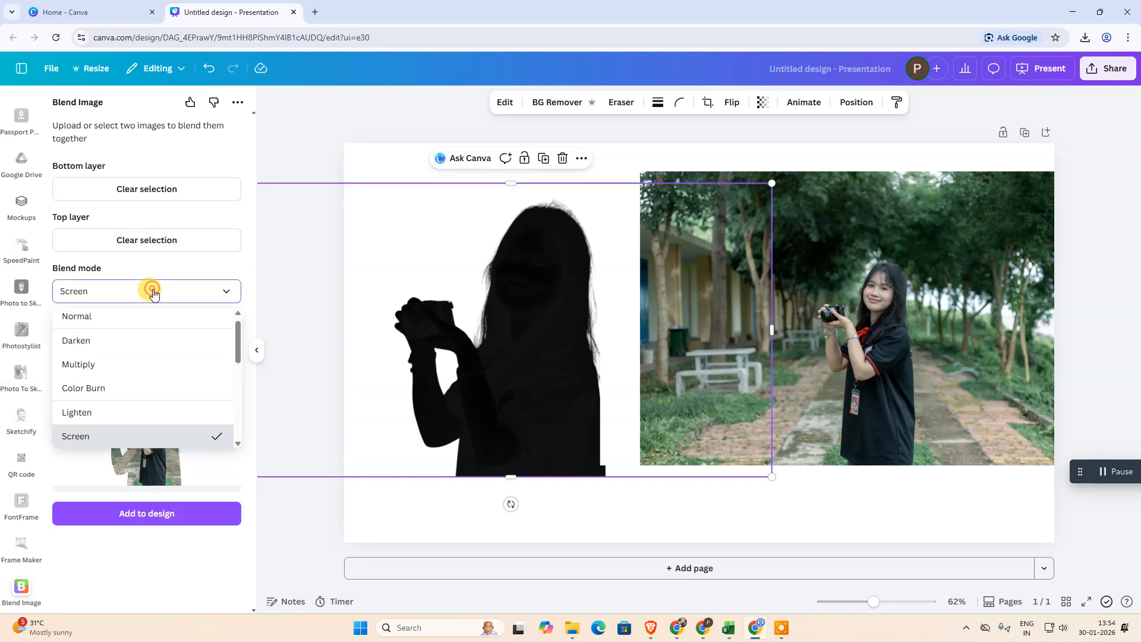
pyautogui.click(89, 436)
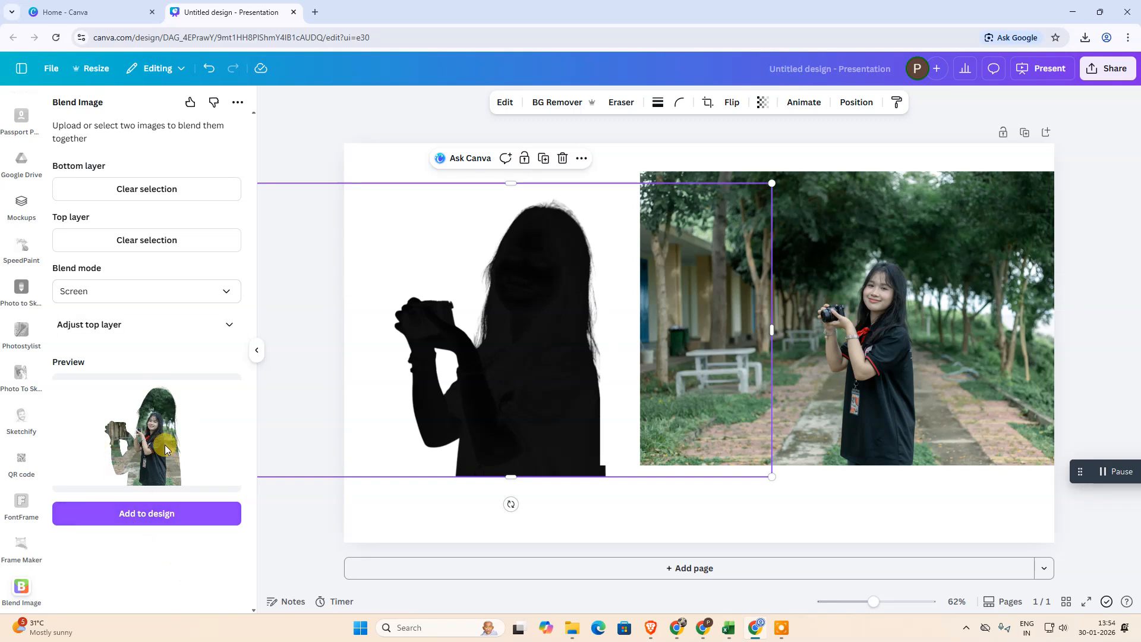
pyautogui.click(148, 522)
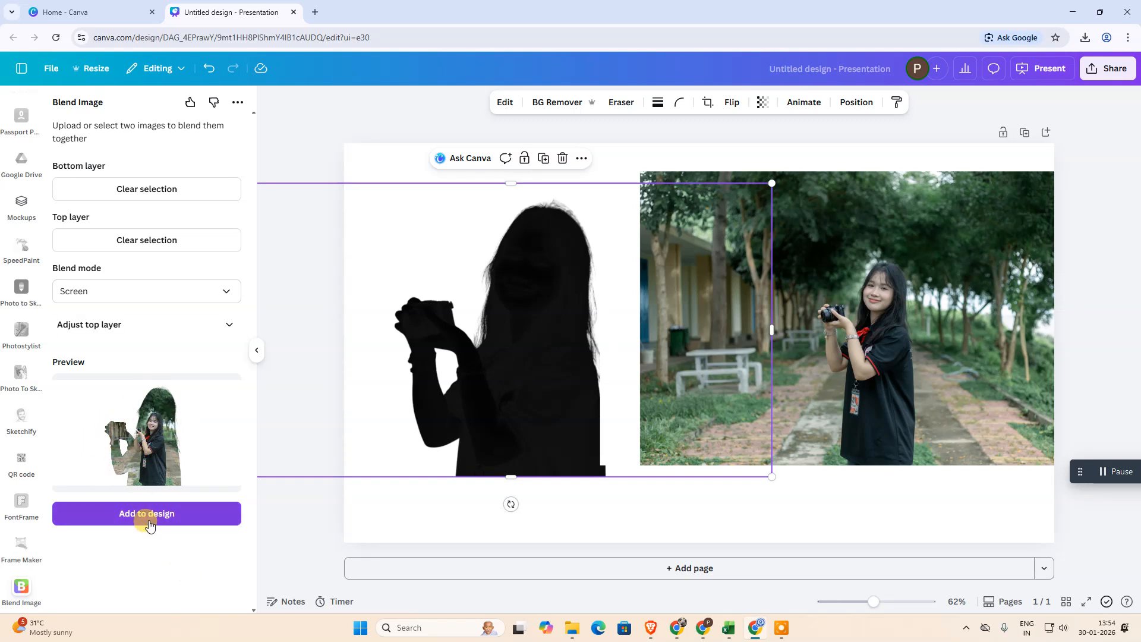
pyautogui.click(582, 331)
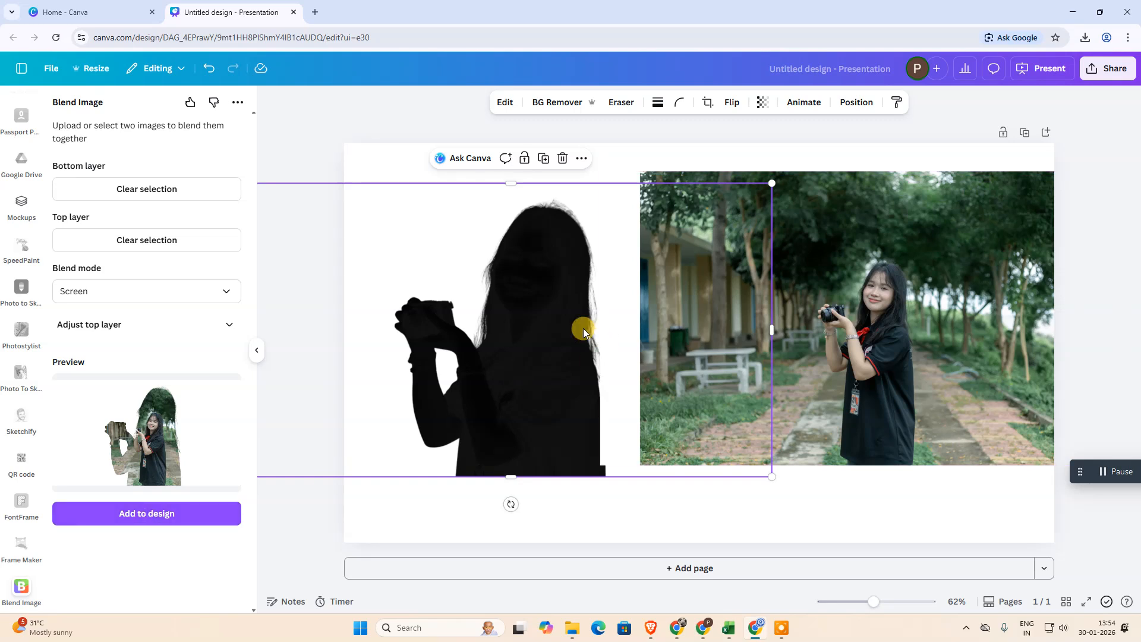
pyautogui.click(145, 514)
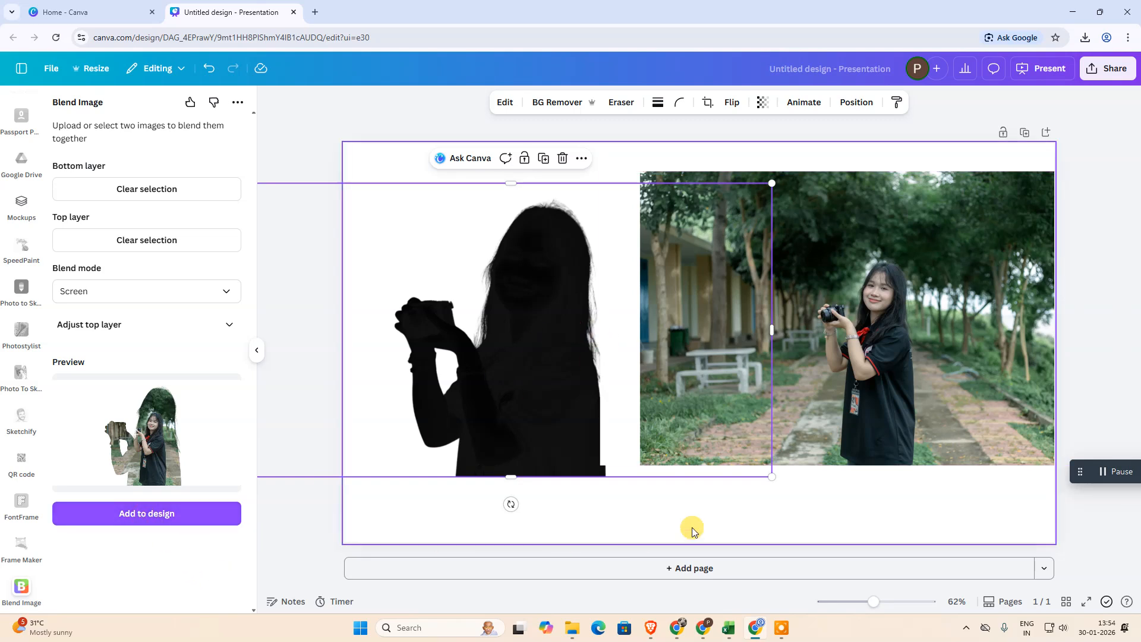
pyautogui.moveTo(732, 357); pyautogui.dragTo(663, 276)
# Step: Delete the original silhouette and the original photo, leaving only the blended image on the page
pyautogui.click(537, 428)
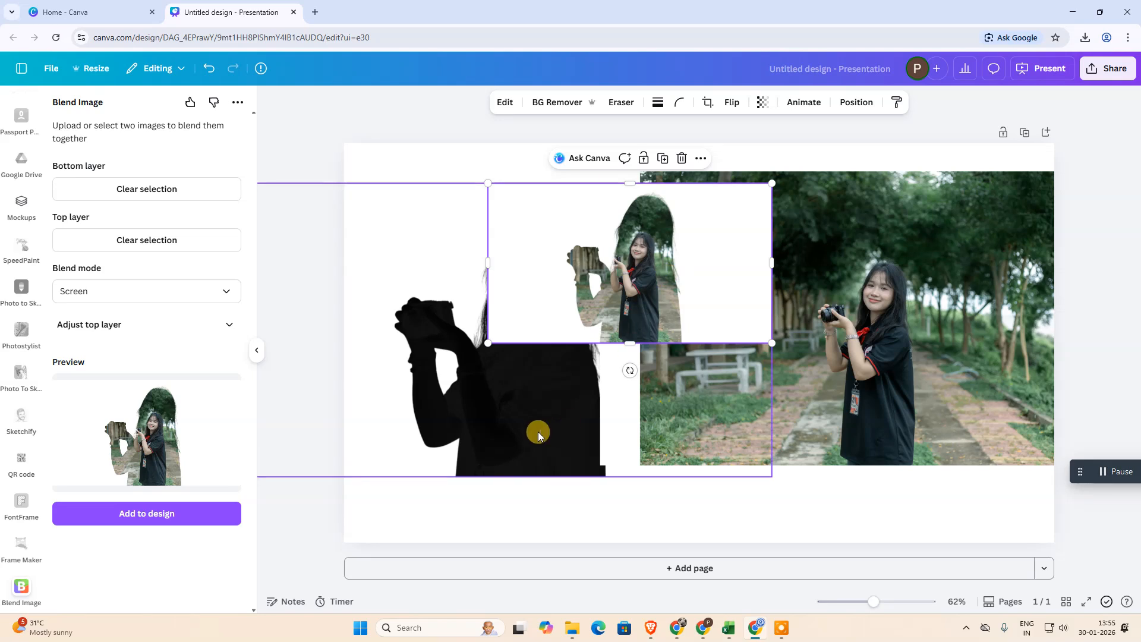
pyautogui.press('Delete')
pyautogui.click(922, 379)
pyautogui.press('Delete')
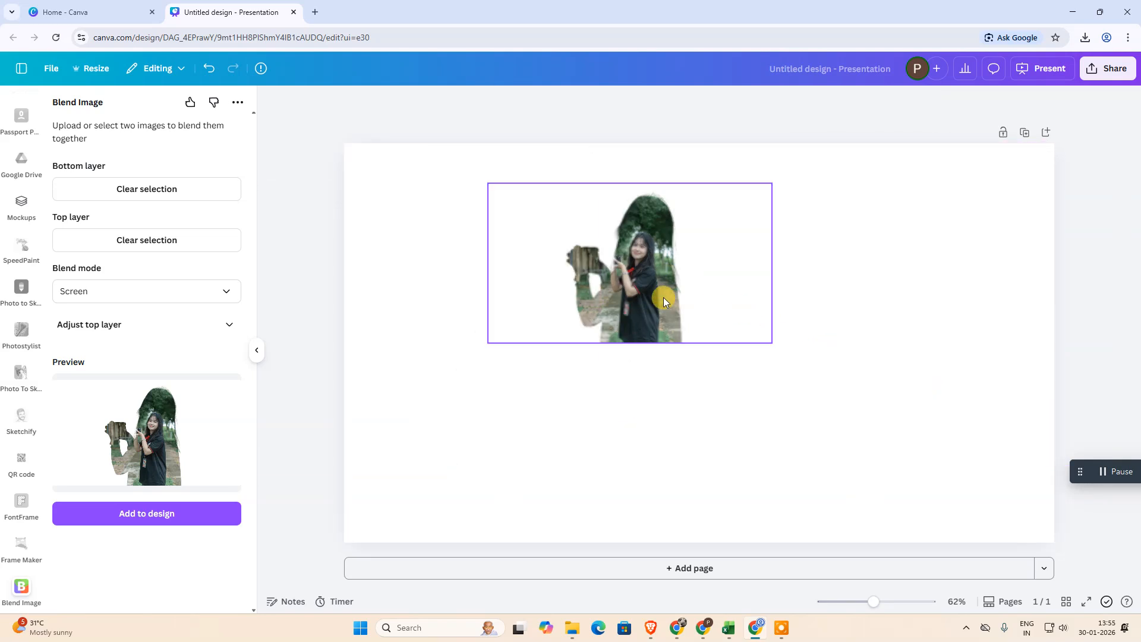
# Step: Reposition the blended image and enlarge it proportionally to cover most of the page
pyautogui.moveTo(666, 298); pyautogui.dragTo(588, 298)
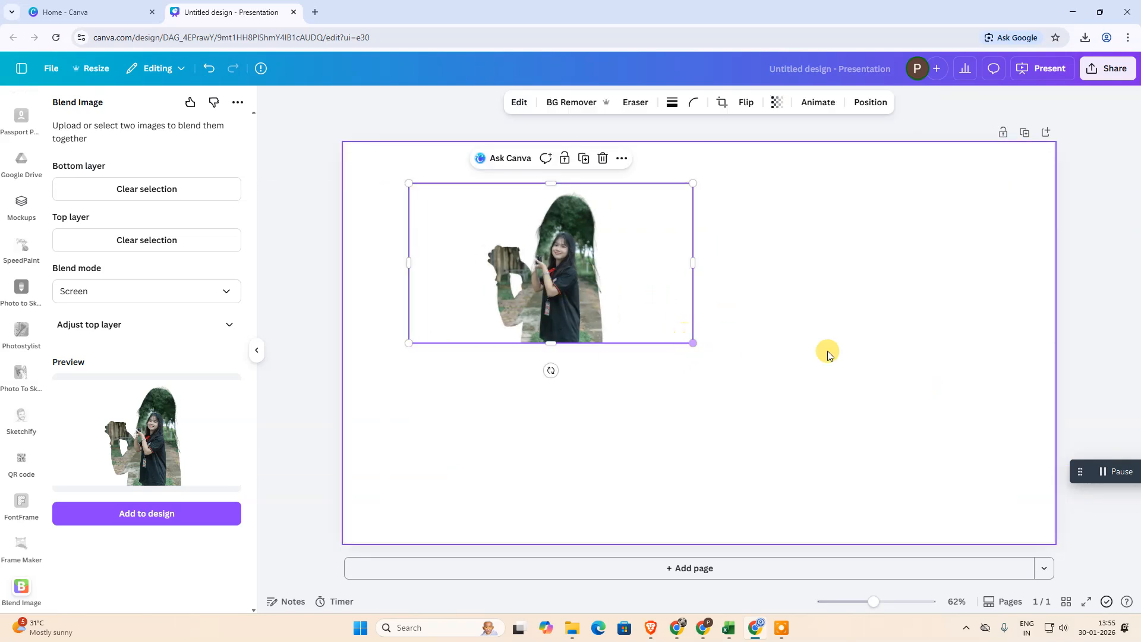
pyautogui.moveTo(517, 280); pyautogui.dragTo(581, 280)
pyautogui.moveTo(754, 342); pyautogui.dragTo(1013, 487)
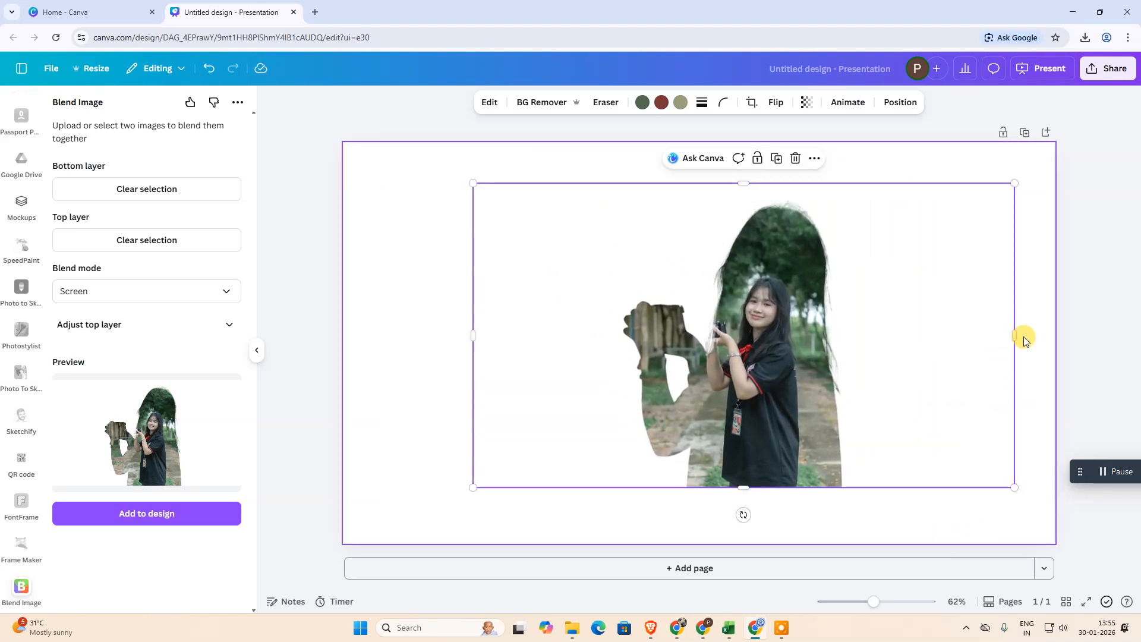
# Step: Crop the empty areas on both sides of the blended image and move it up to the page's top edge
pyautogui.moveTo(1013, 333); pyautogui.dragTo(879, 334)
pyautogui.moveTo(472, 333); pyautogui.dragTo(603, 333)
pyautogui.moveTo(707, 359); pyautogui.dragTo(638, 328)
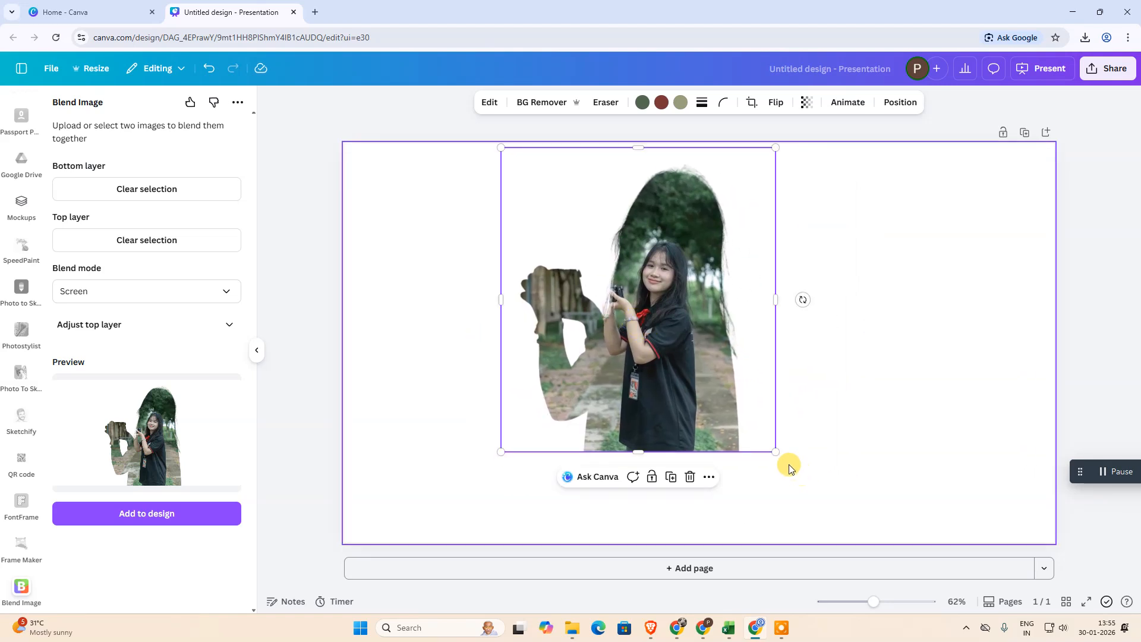
# Step: Enlarge the cropped image to about the full page height, shift it slightly right and deselect it
pyautogui.moveTo(773, 452); pyautogui.dragTo(877, 516)
pyautogui.moveTo(726, 417); pyautogui.dragTo(747, 416)
pyautogui.click(957, 321)
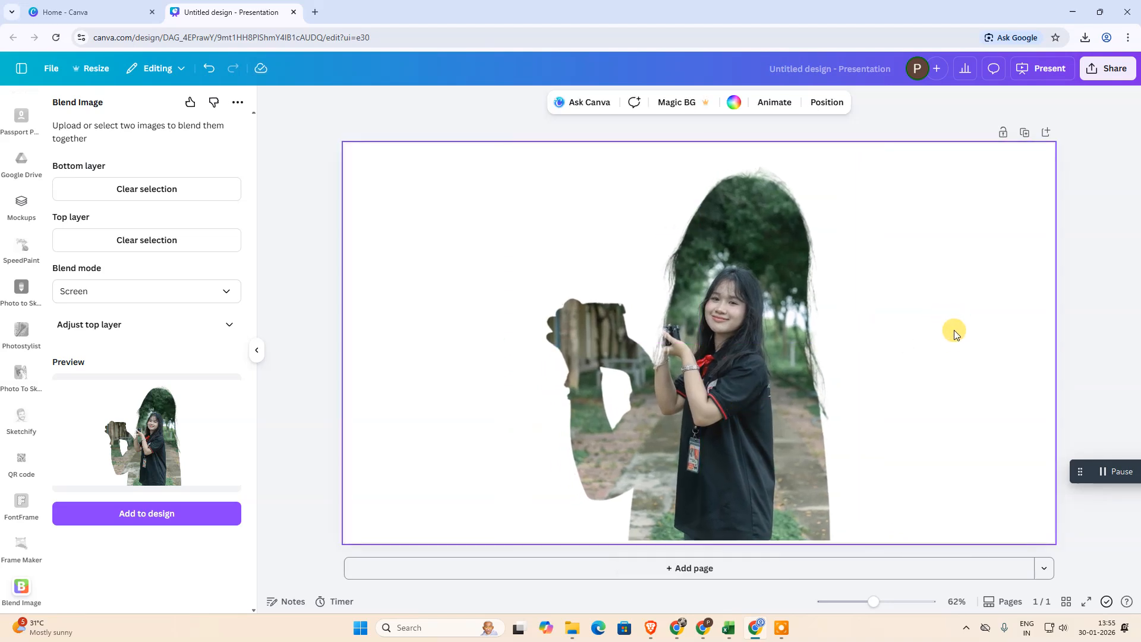